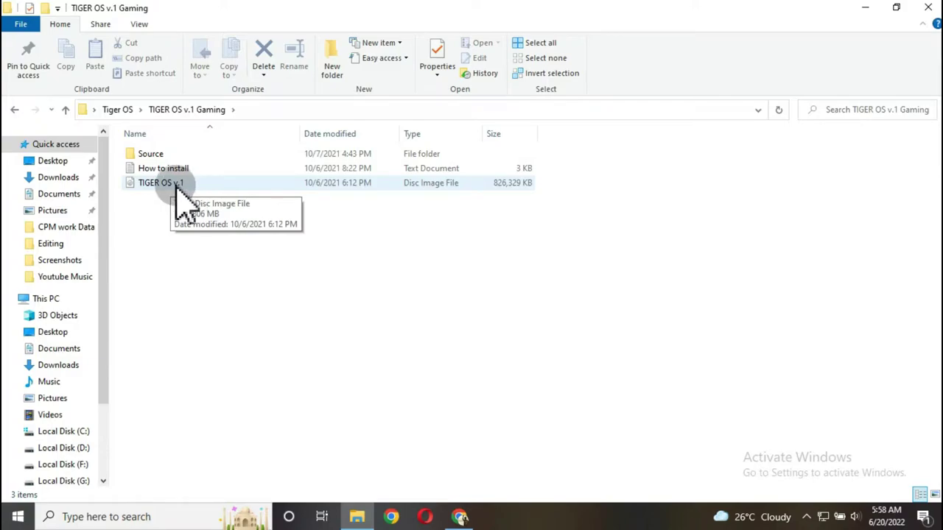
Extract the TIGER OS v.1 disc image into its own TIGER OS v.1 folder with 7-Zip and open that folder.
{"action": "left_click", "coordinate": [152, 183]}
{"action": "right_click", "coordinate": [152, 183]}
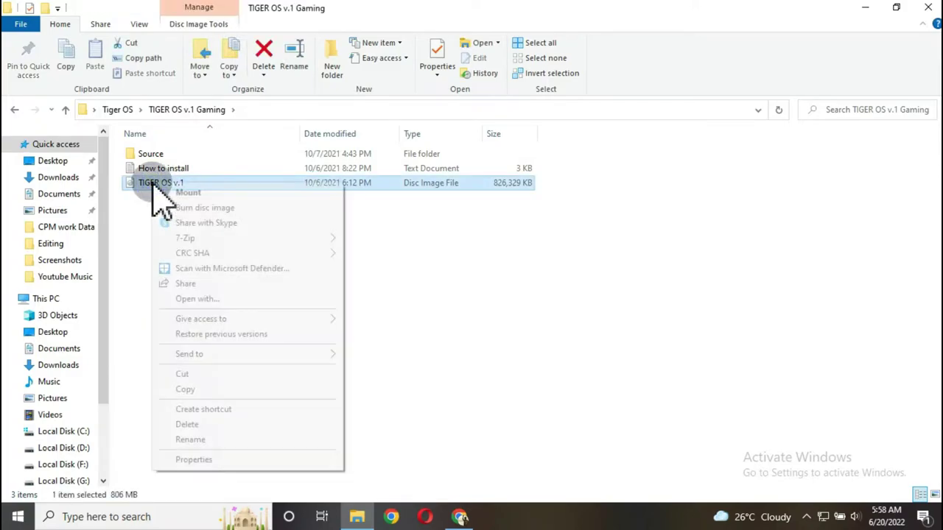
{"action": "mouse_move", "coordinate": [209, 239]}
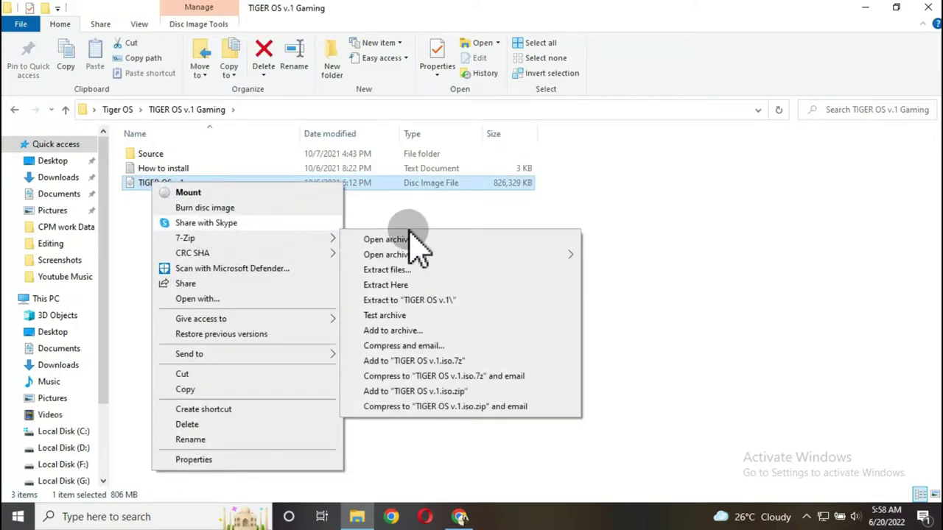
{"action": "left_click", "coordinate": [405, 294]}
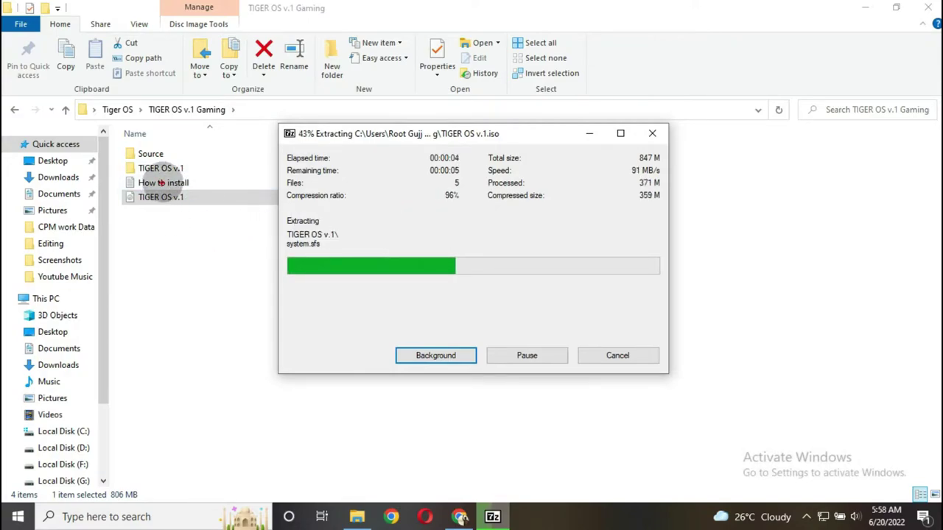
{"action": "left_click_drag", "start_coordinate": [117, 159], "coordinate": [201, 181]}
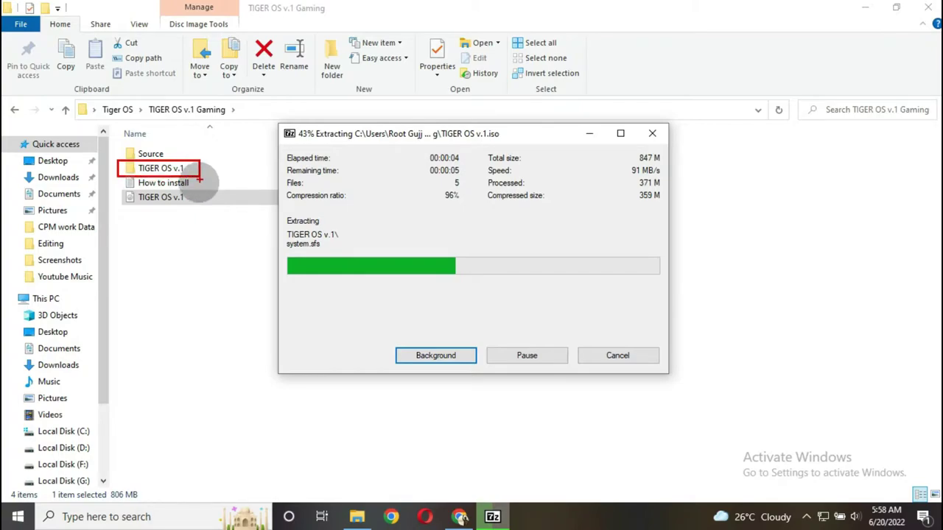
{"action": "key", "text": "Escape"}
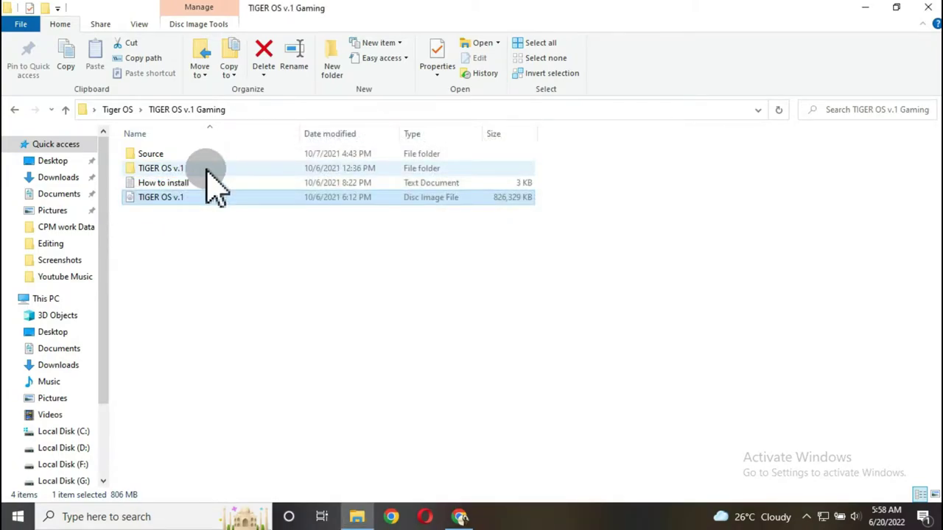
{"action": "double_click", "coordinate": [206, 169]}
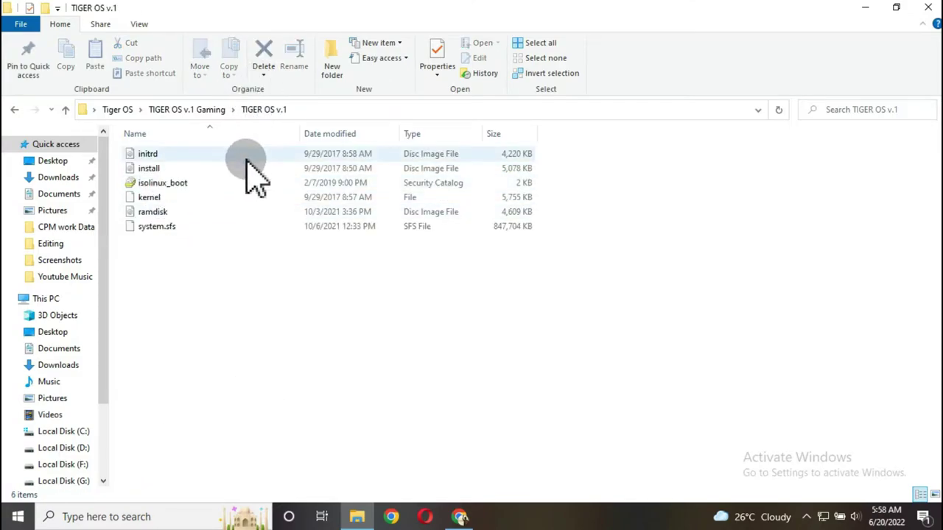
Minimize the file window and the browser, and launch DiskGenius from the desktop.
{"action": "left_click", "coordinate": [864, 9]}
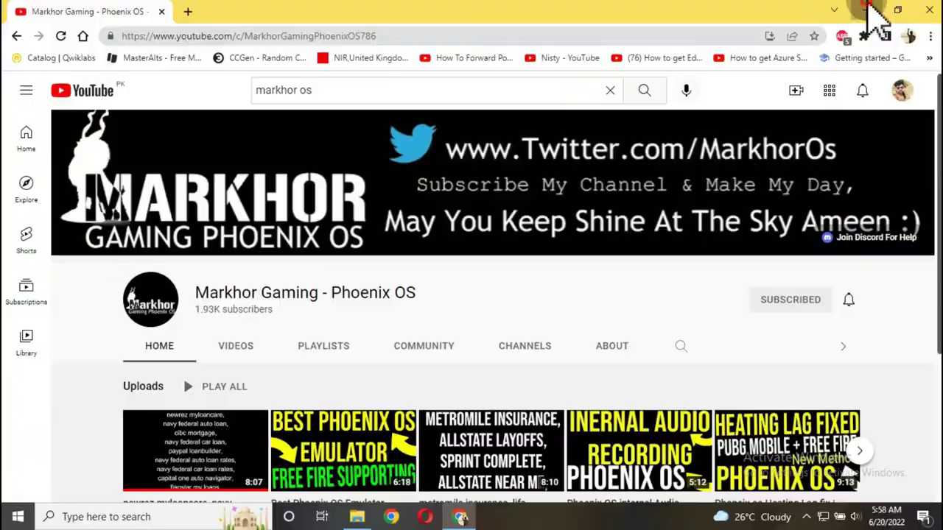
{"action": "left_click", "coordinate": [861, 9]}
{"action": "left_click", "coordinate": [139, 302]}
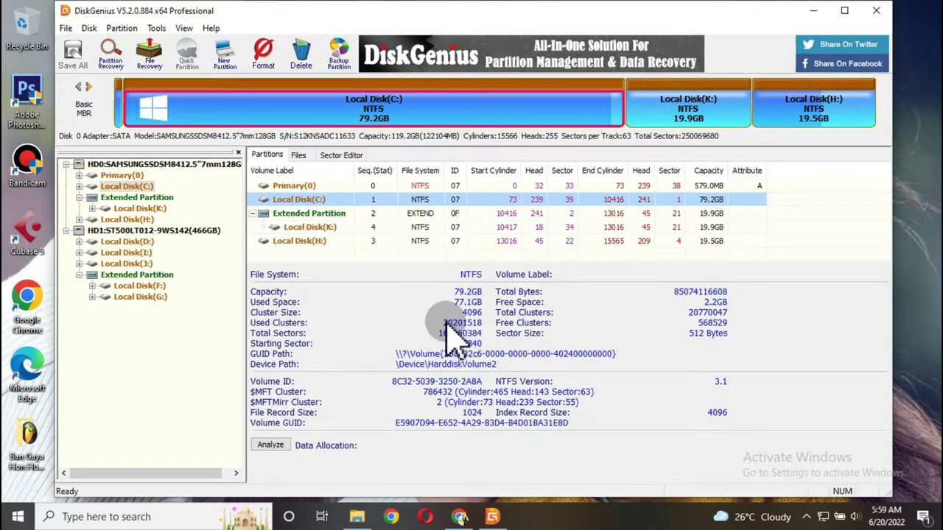
Format the Local Disk (K:) partition with the Ext4 file system, keeping the default cluster size.
{"action": "left_click_drag", "start_coordinate": [693, 224], "coordinate": [733, 232]}
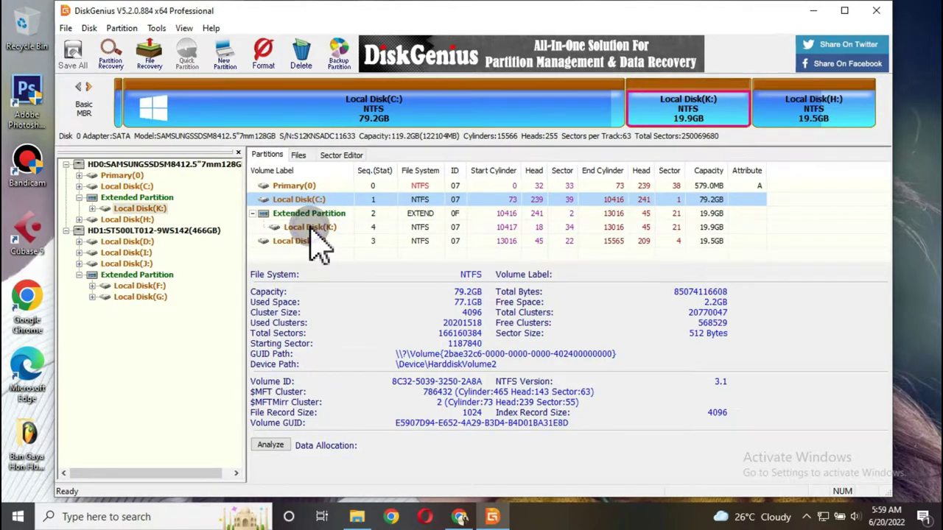
{"action": "left_click", "coordinate": [309, 227]}
{"action": "right_click", "coordinate": [311, 228]}
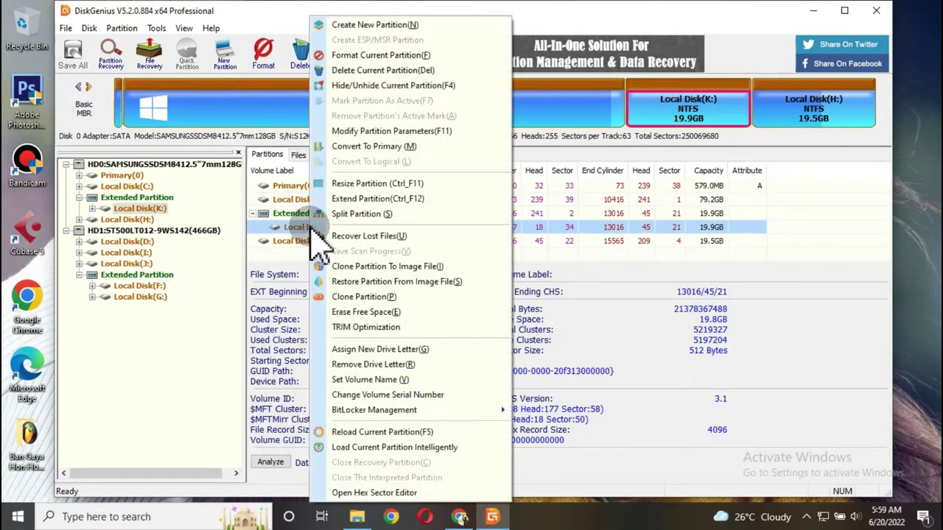
{"action": "left_click", "coordinate": [361, 55]}
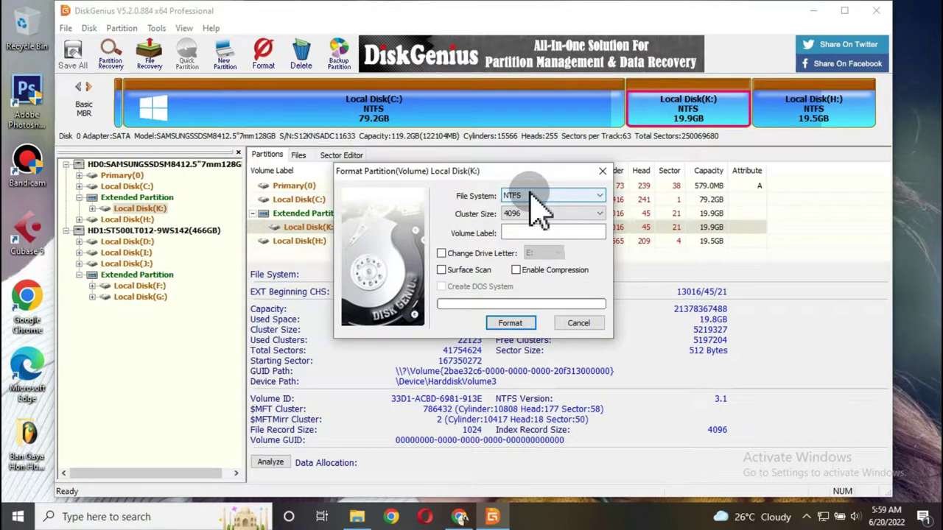
{"action": "left_click", "coordinate": [536, 196]}
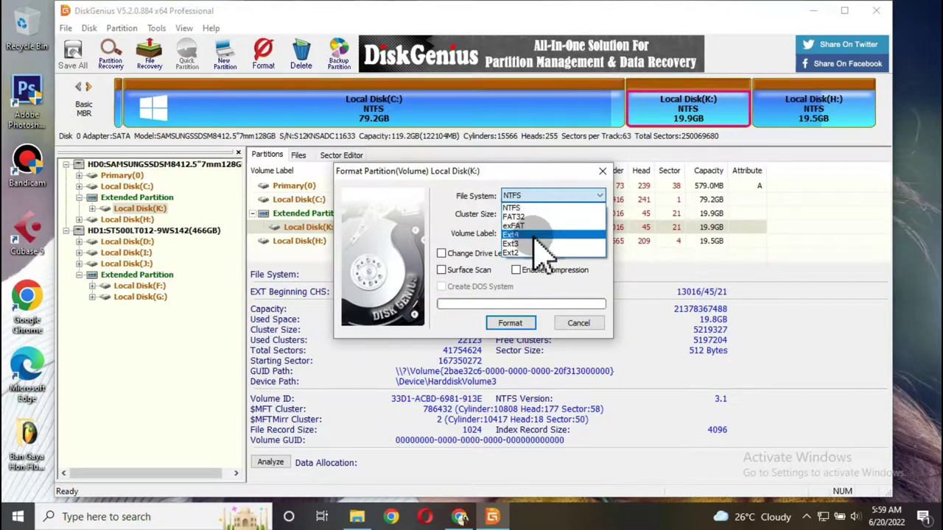
{"action": "left_click", "coordinate": [538, 234]}
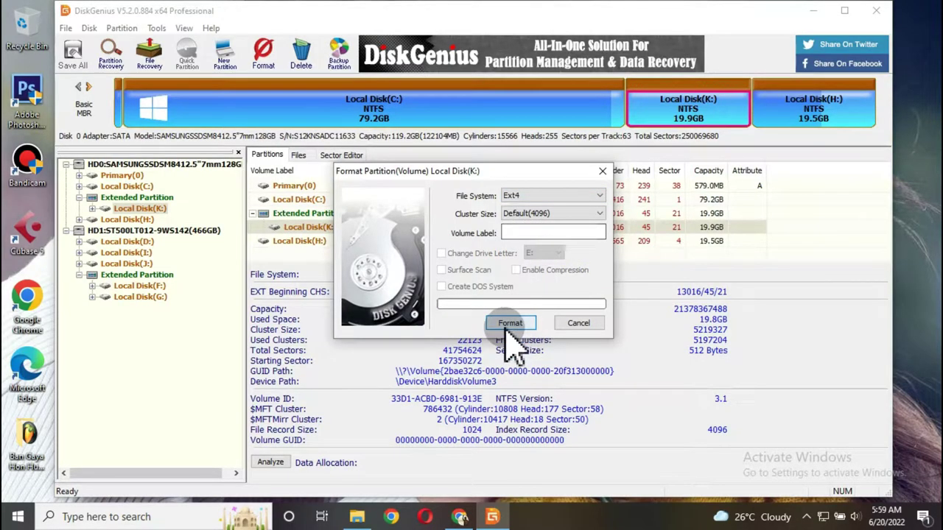
{"action": "left_click", "coordinate": [510, 324]}
{"action": "left_click", "coordinate": [448, 286]}
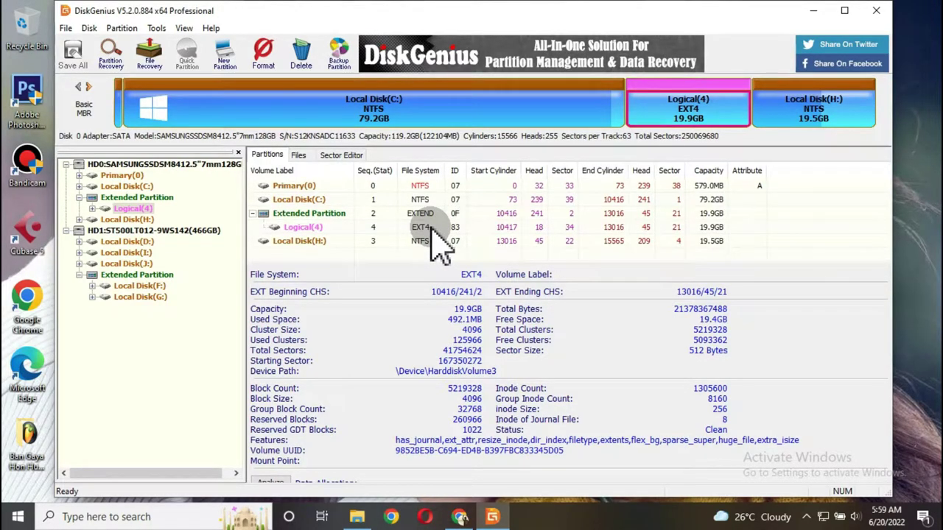
Open the files of the formatted Ext4 partition and create a folder named Tiger in its root.
{"action": "double_click", "coordinate": [336, 228]}
{"action": "right_click", "coordinate": [337, 231]}
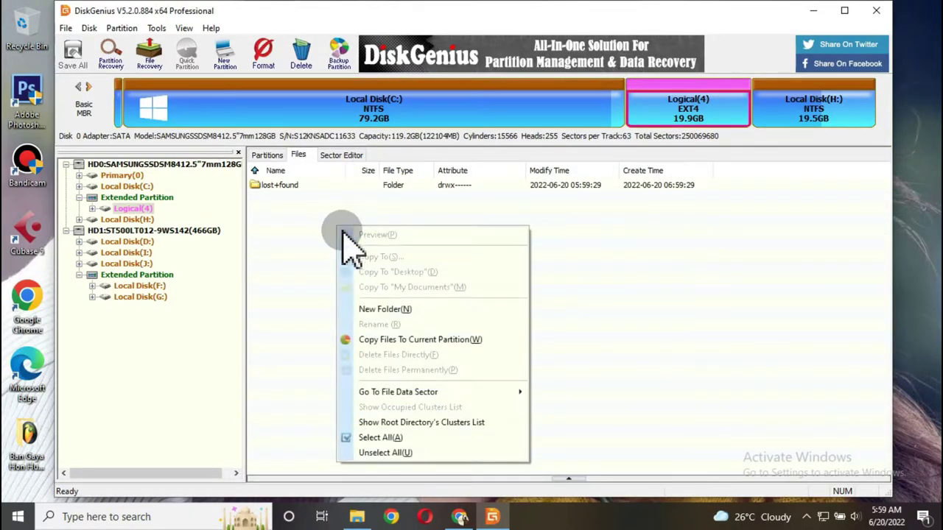
{"action": "left_click", "coordinate": [391, 309]}
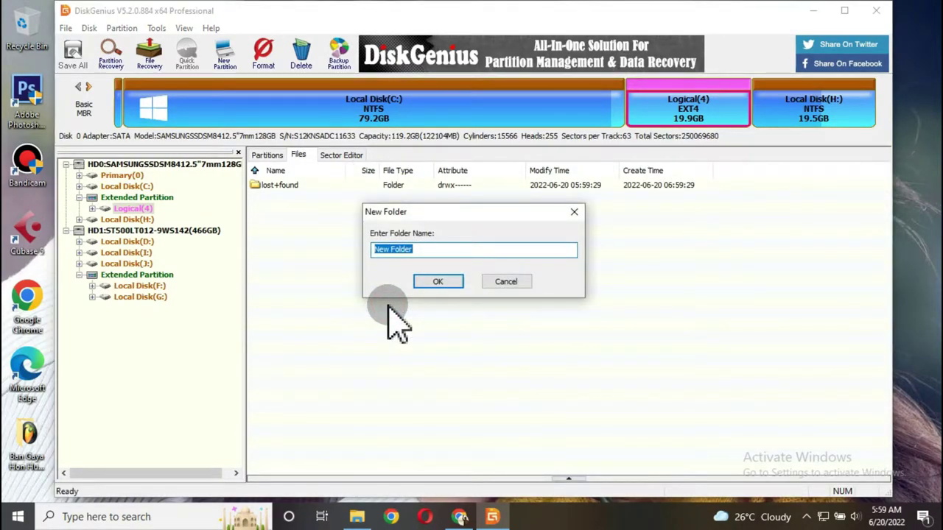
{"action": "type", "text": "Tiger"}
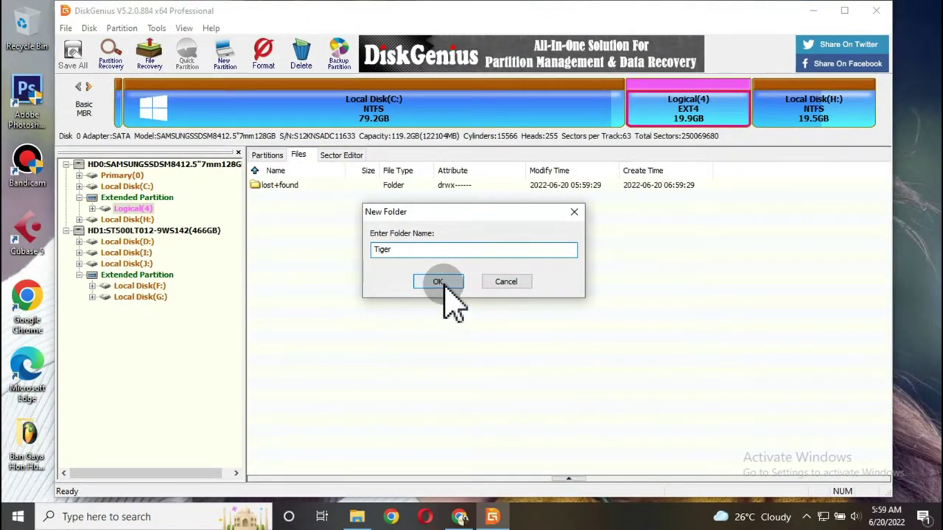
{"action": "left_click", "coordinate": [442, 284]}
{"action": "left_click", "coordinate": [436, 286]}
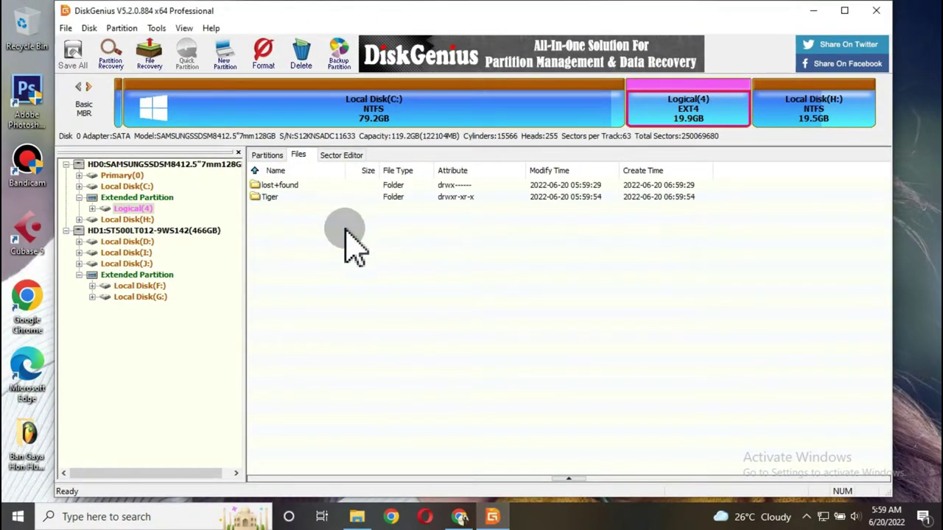
Create a folder named data inside the Tiger folder.
{"action": "double_click", "coordinate": [263, 197]}
{"action": "right_click", "coordinate": [418, 262]}
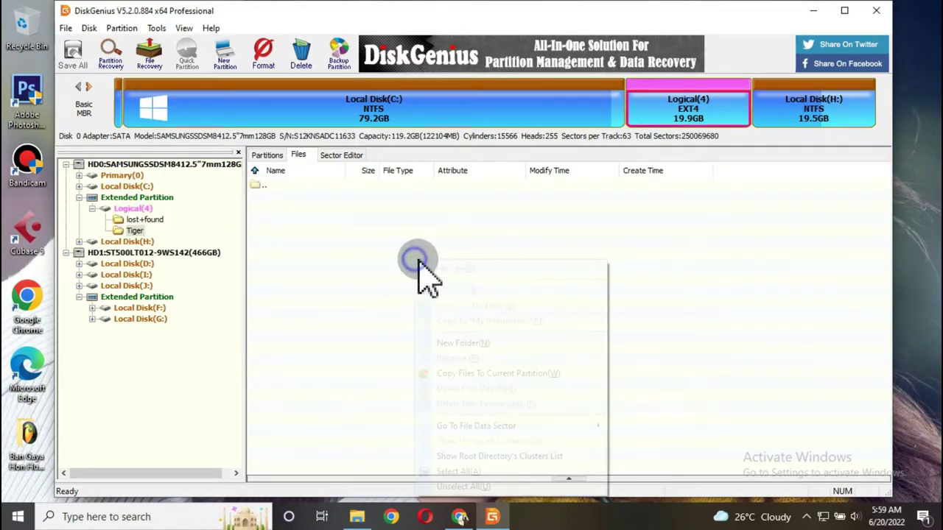
{"action": "left_click", "coordinate": [472, 343]}
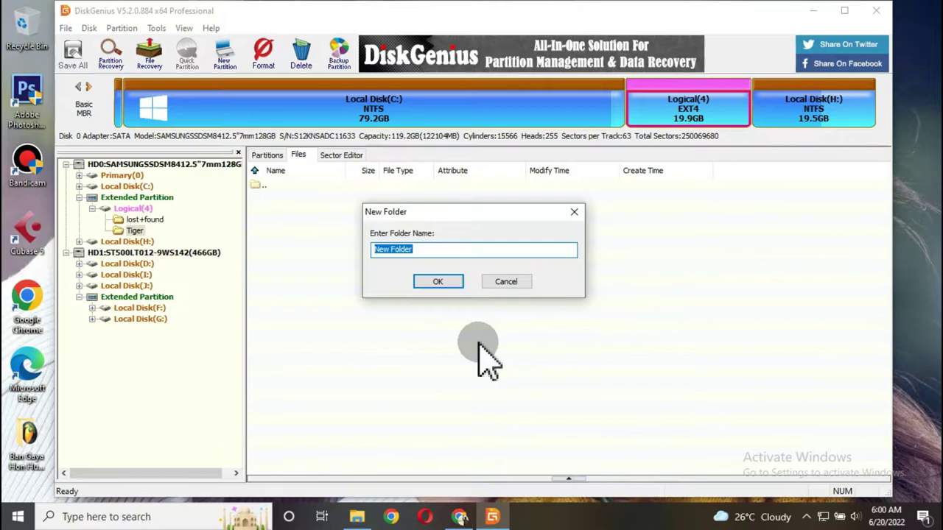
{"action": "type", "text": "data"}
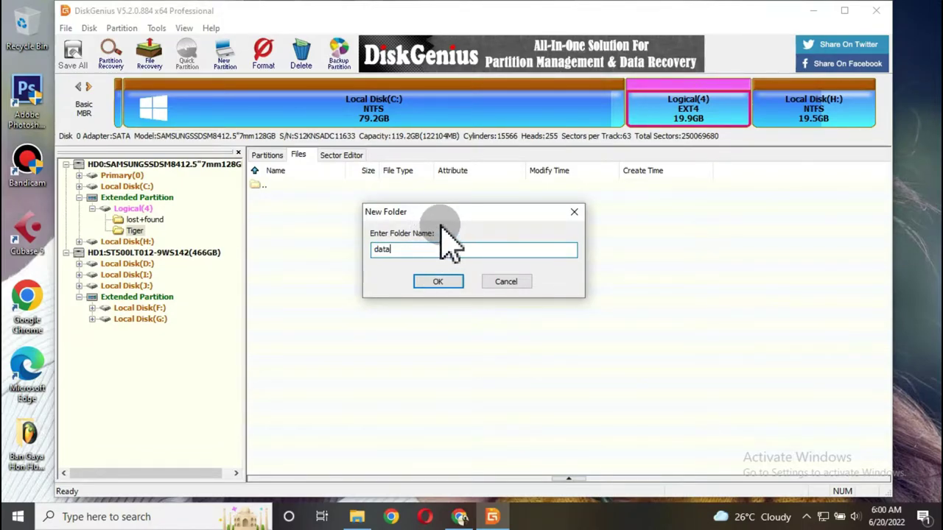
{"action": "left_click", "coordinate": [445, 282]}
{"action": "left_click", "coordinate": [444, 286]}
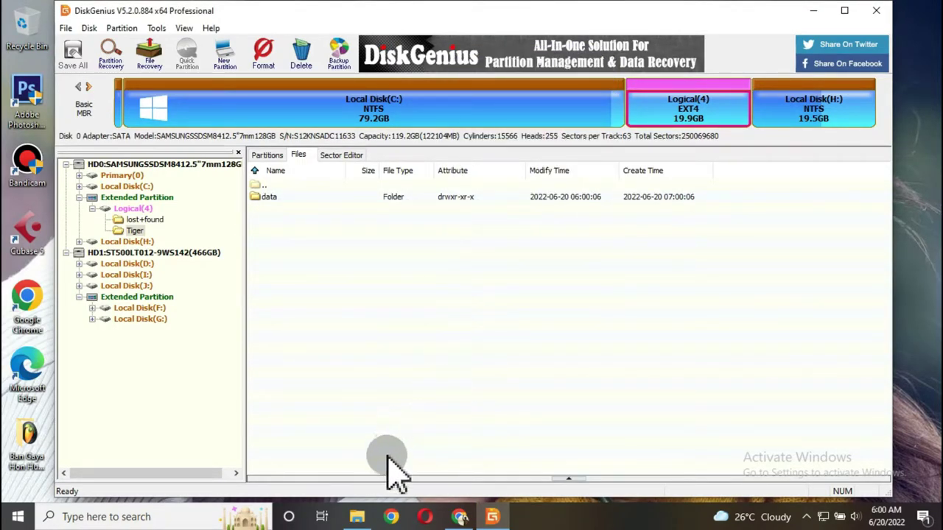
Copy initrd, install, kernel, ramdisk and system.sfs from the extracted TIGER OS v.1 folder into the partition's Tiger folder, allowing the dismount.
{"action": "left_click", "coordinate": [356, 517]}
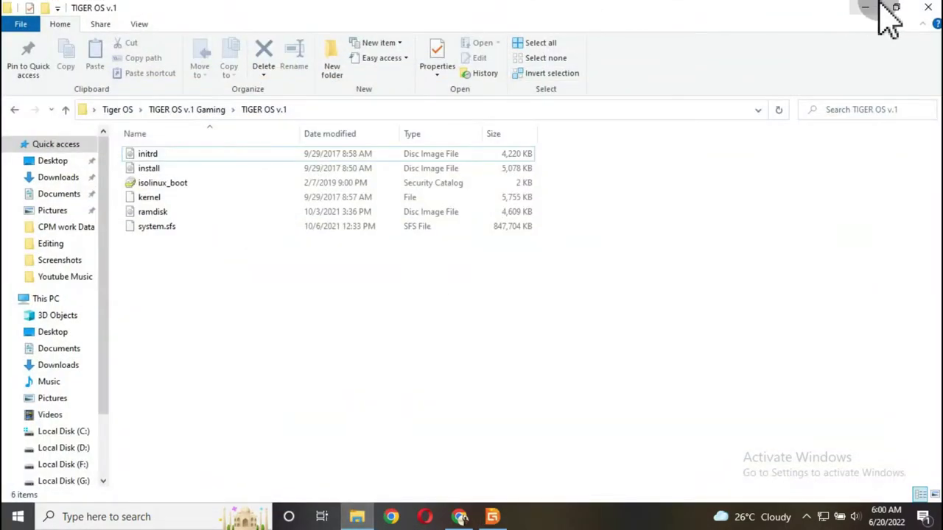
{"action": "left_click", "coordinate": [886, 20]}
{"action": "left_click_drag", "start_coordinate": [280, 95], "coordinate": [685, 82]}
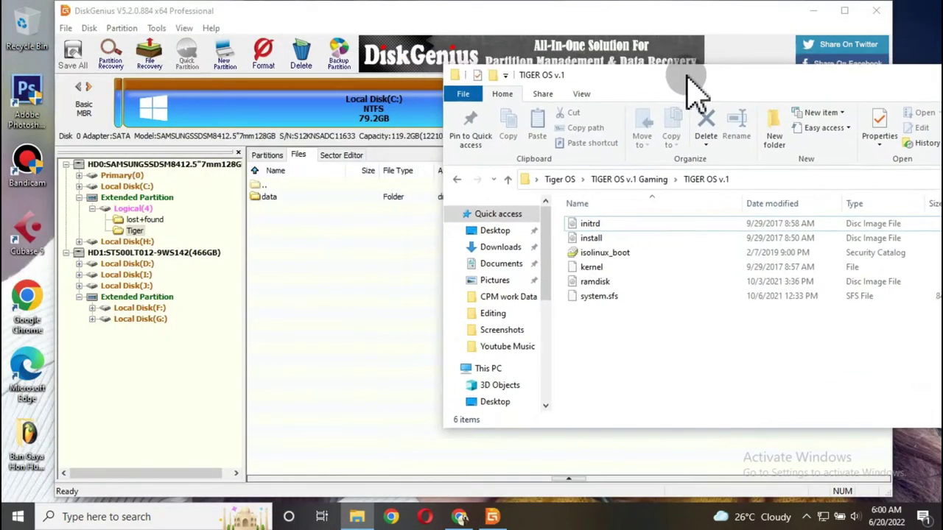
{"action": "left_click", "coordinate": [599, 225]}
{"action": "left_click", "coordinate": [600, 240], "text": "ctrl"}
{"action": "left_click", "coordinate": [598, 268], "text": "ctrl"}
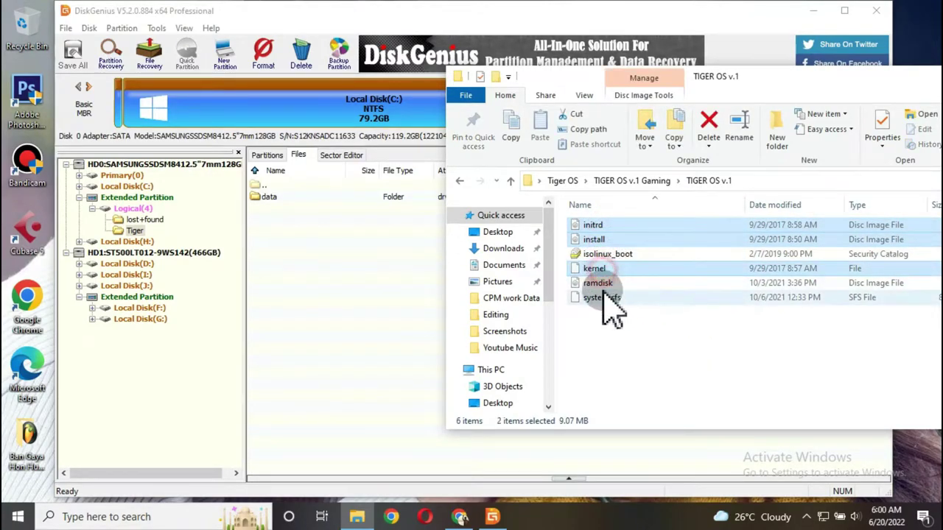
{"action": "left_click", "coordinate": [599, 283], "text": "ctrl"}
{"action": "left_click", "coordinate": [611, 297], "text": "ctrl"}
{"action": "left_click_drag", "start_coordinate": [604, 291], "coordinate": [322, 277]}
{"action": "left_click", "coordinate": [438, 286]}
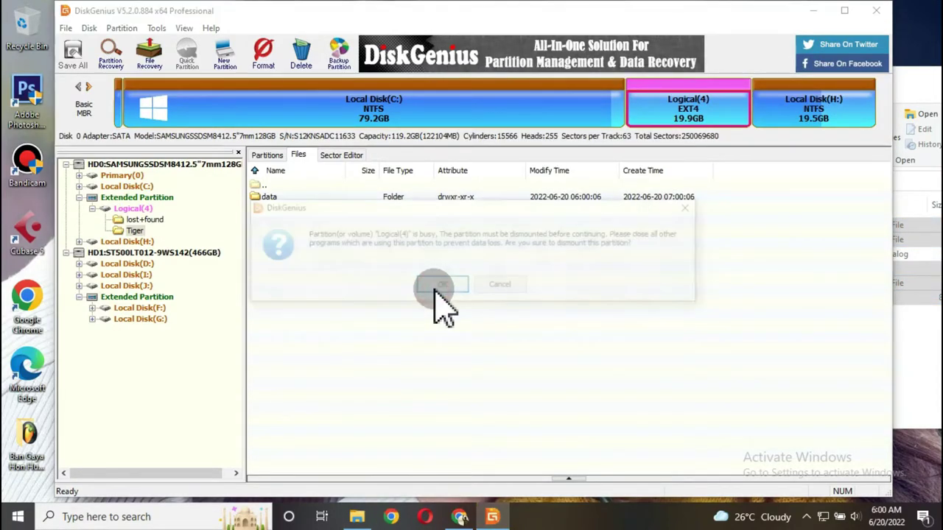
{"action": "left_click", "coordinate": [433, 286]}
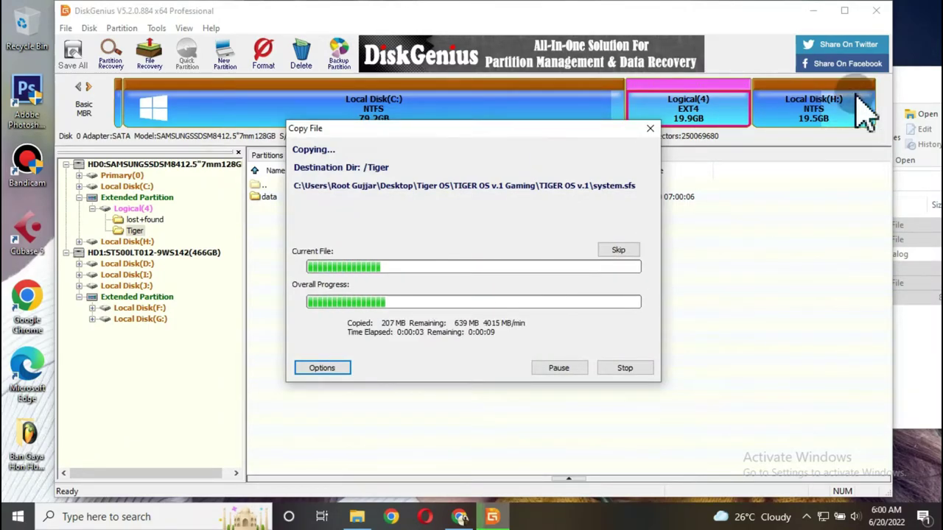
Close the TIGER OS v.1 file window and complete the finished file copy.
{"action": "left_click", "coordinate": [924, 78]}
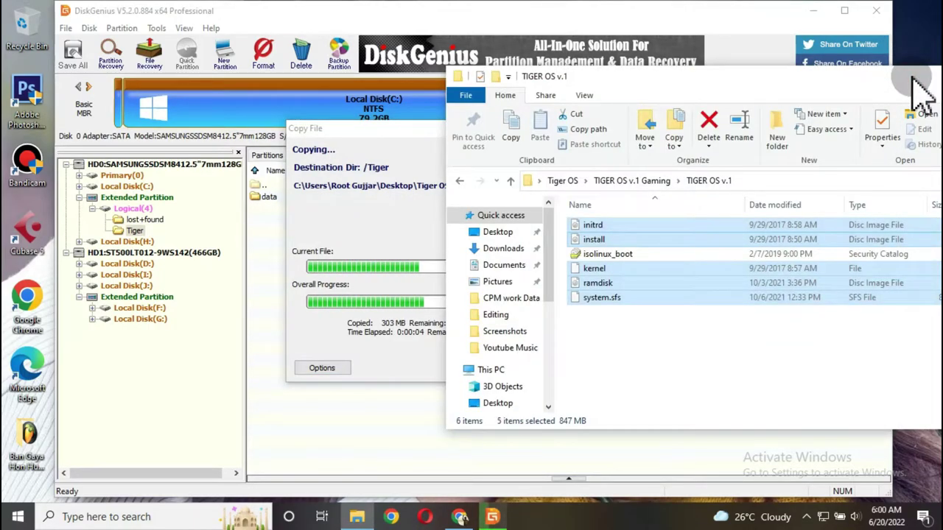
{"action": "left_click_drag", "start_coordinate": [909, 78], "coordinate": [572, 79]}
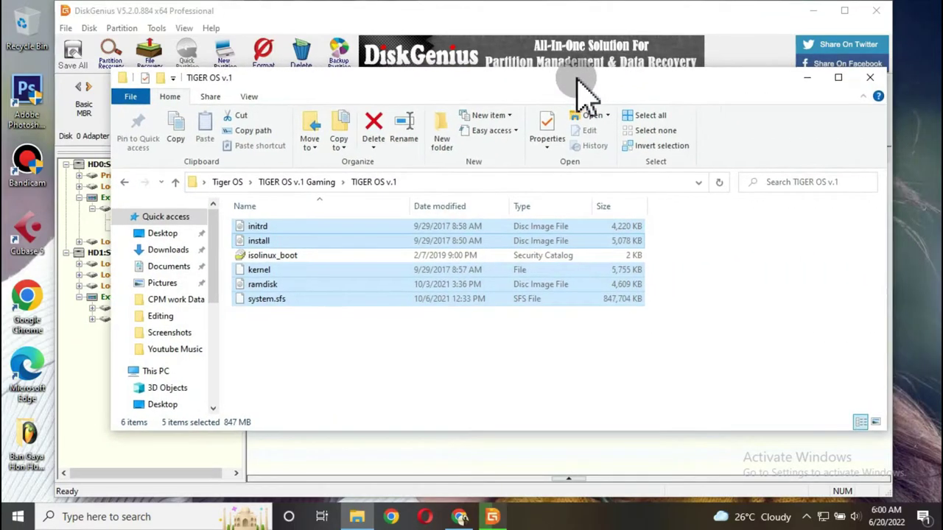
{"action": "left_click", "coordinate": [871, 78]}
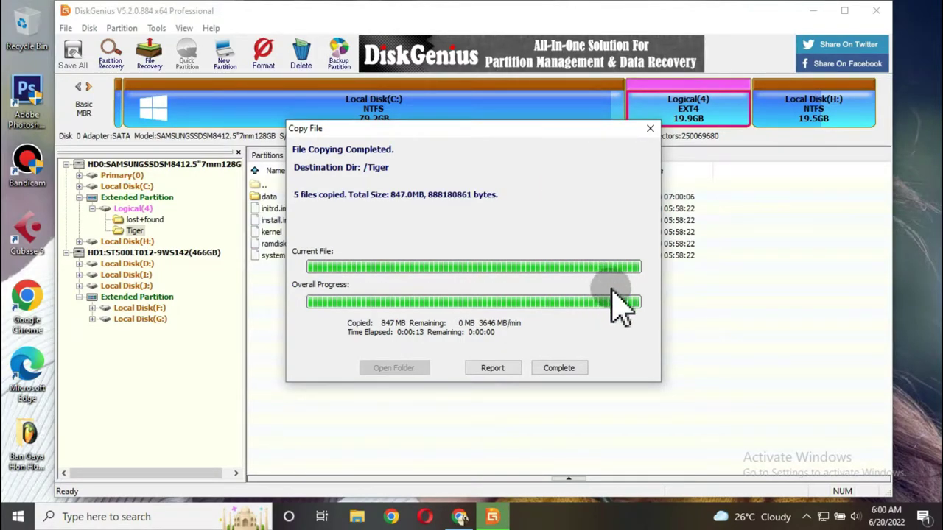
{"action": "left_click", "coordinate": [566, 370]}
Copy the Tiger.findme file from the desktop into the partition's Tiger folder, allowing the dismount, and close DiskGenius.
{"action": "left_click_drag", "start_coordinate": [694, 16], "coordinate": [533, 21]}
{"action": "left_click_drag", "start_coordinate": [720, 140], "coordinate": [801, 290]}
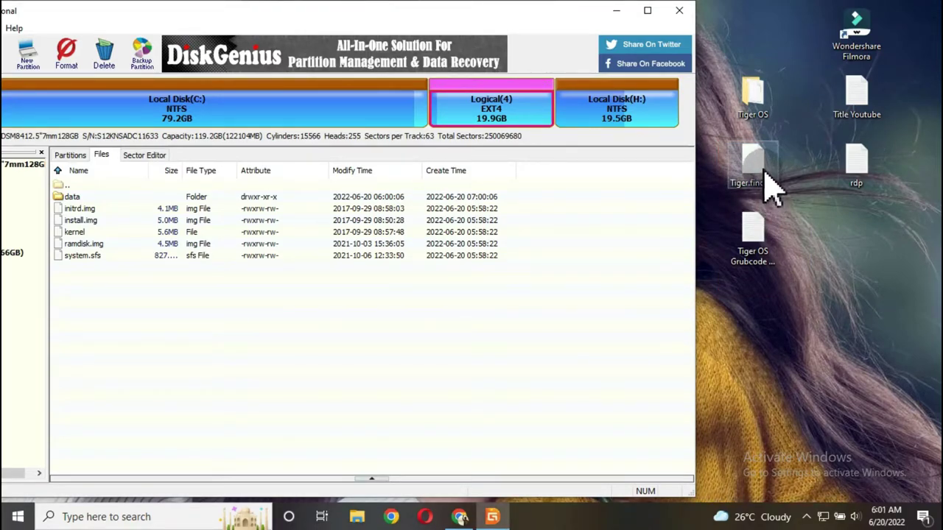
{"action": "left_click_drag", "start_coordinate": [766, 185], "coordinate": [409, 333]}
{"action": "left_click", "coordinate": [251, 287]}
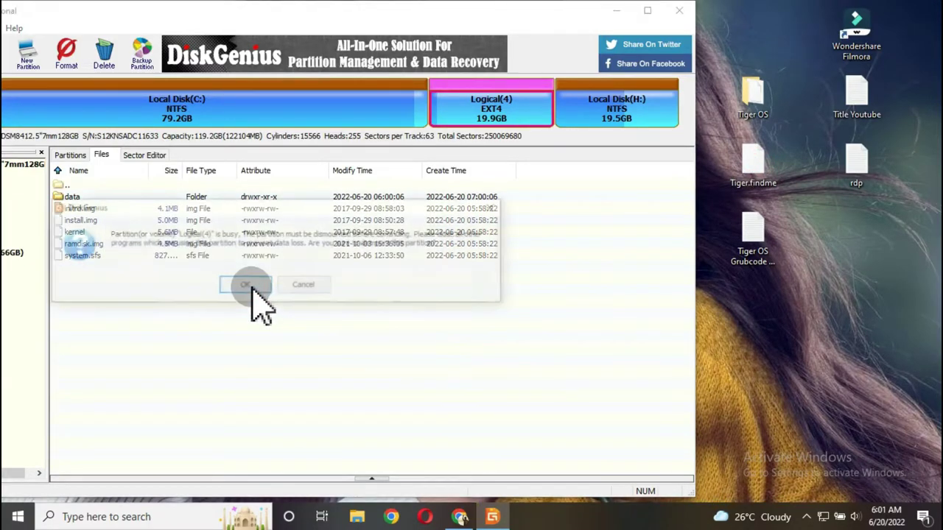
{"action": "left_click", "coordinate": [249, 290]}
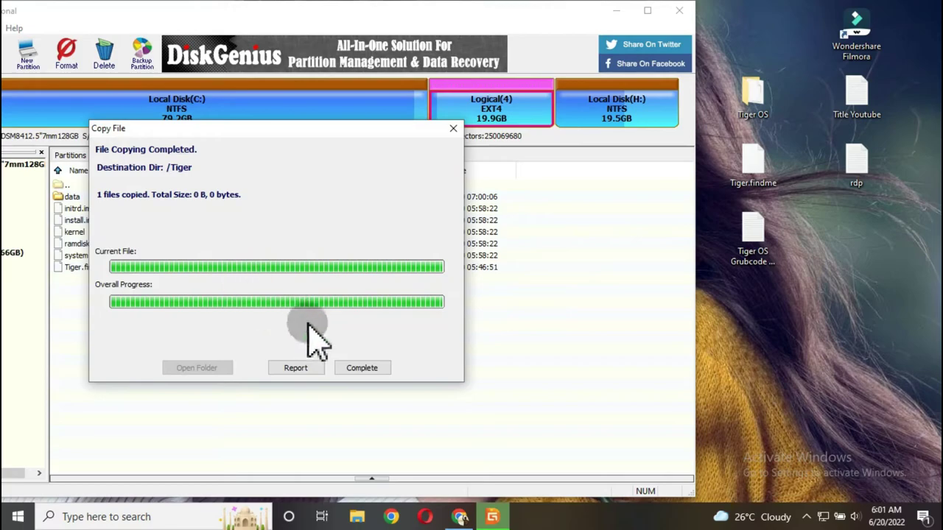
{"action": "left_click", "coordinate": [361, 366]}
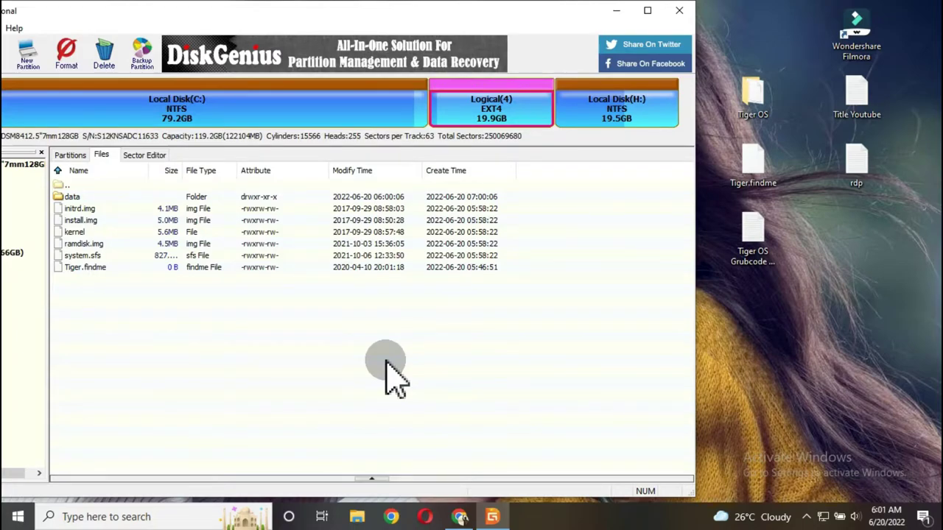
{"action": "left_click", "coordinate": [679, 12]}
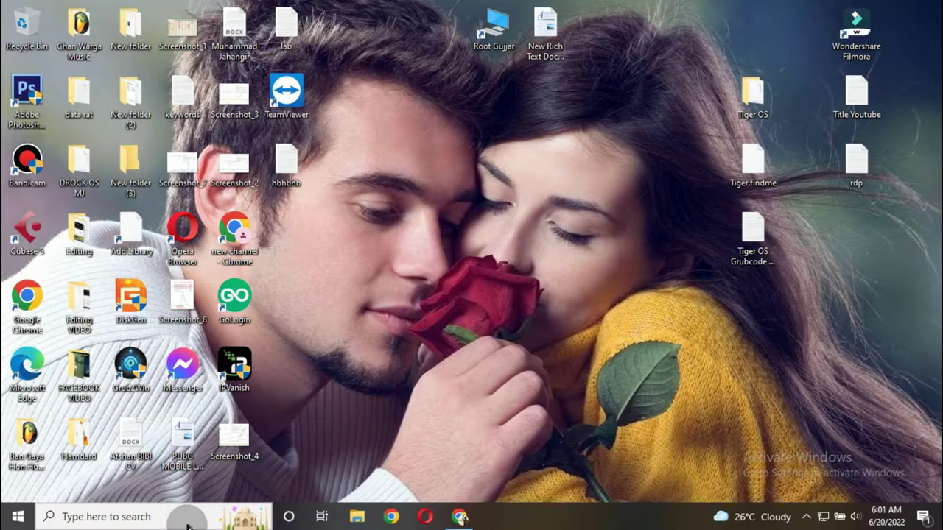
Search Windows for grub and launch Grub2Win.
{"action": "left_click", "coordinate": [190, 517]}
{"action": "type", "text": "grub"}
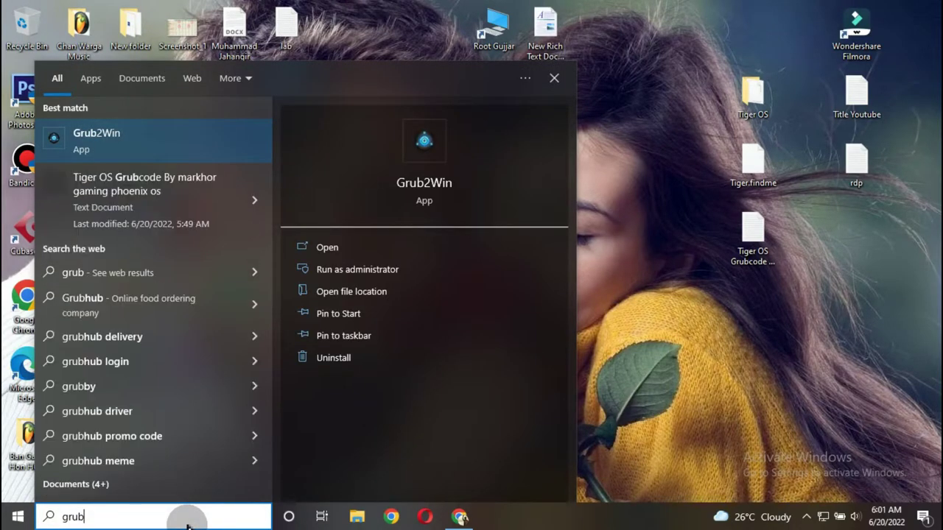
{"action": "left_click", "coordinate": [118, 140]}
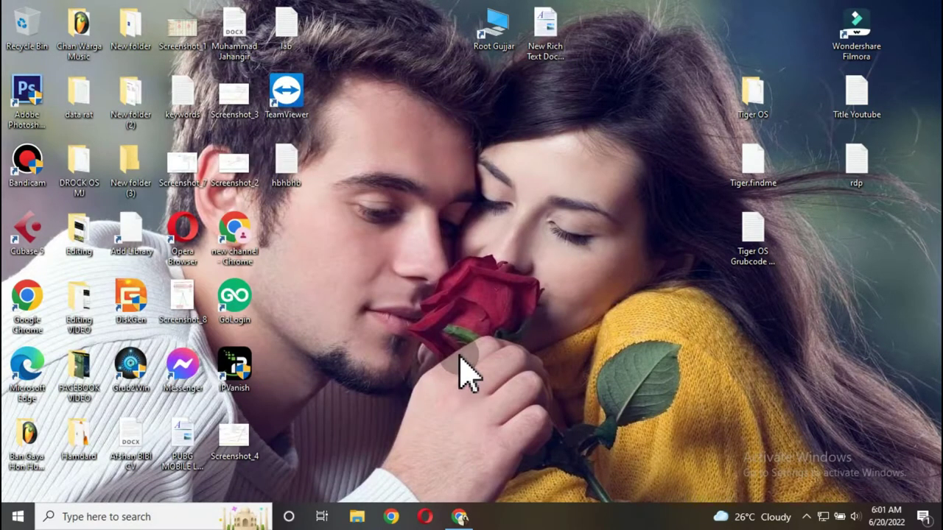
Open Windows System Information, check the BIOS Mode entry in the system summary, and close it.
{"action": "left_click", "coordinate": [138, 517]}
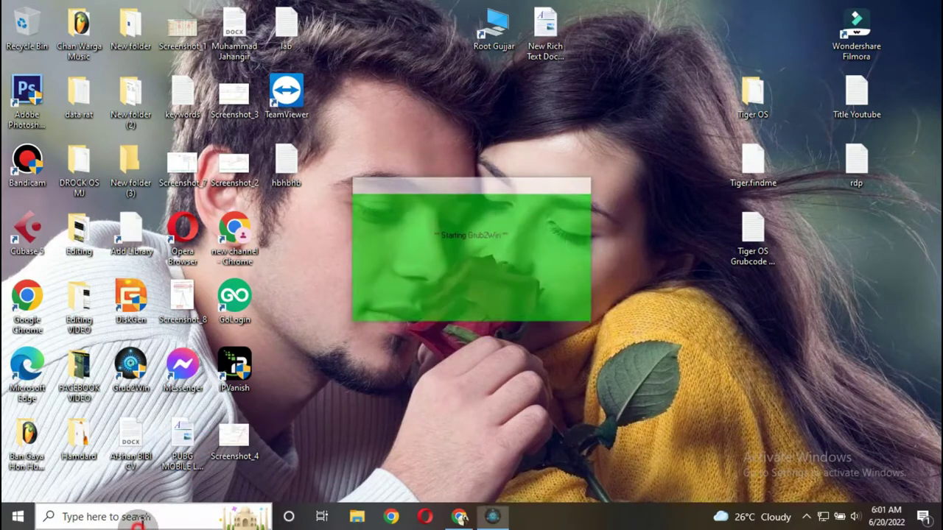
{"action": "type", "text": "syst"}
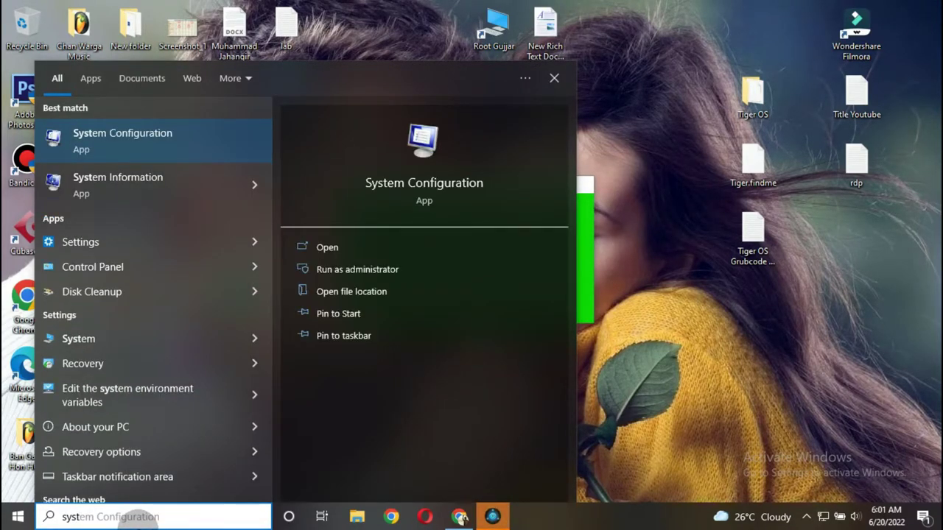
{"action": "key", "text": "Down"}
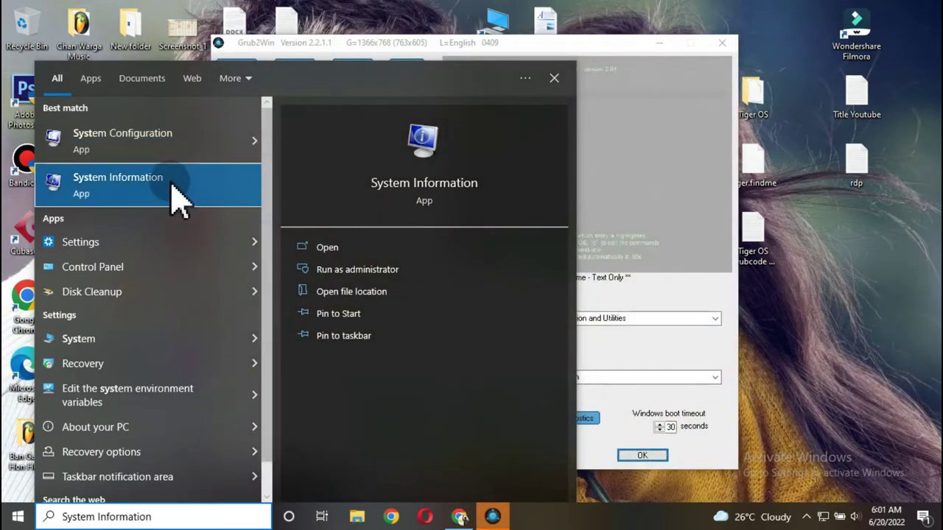
{"action": "left_click", "coordinate": [174, 188]}
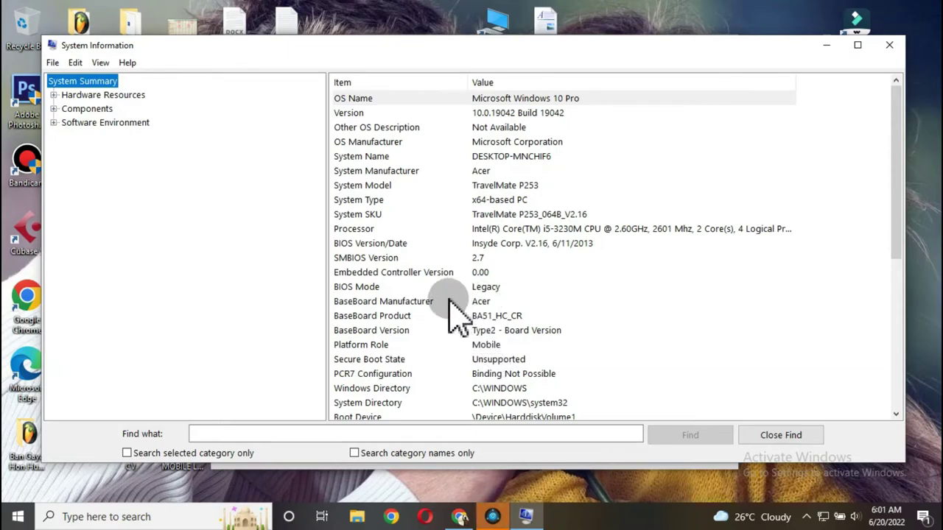
{"action": "mouse_move", "coordinate": [325, 277]}
{"action": "left_mouse_down"}
{"action": "mouse_move", "coordinate": [442, 299]}
{"action": "mouse_move", "coordinate": [527, 300]}
{"action": "left_mouse_up"}
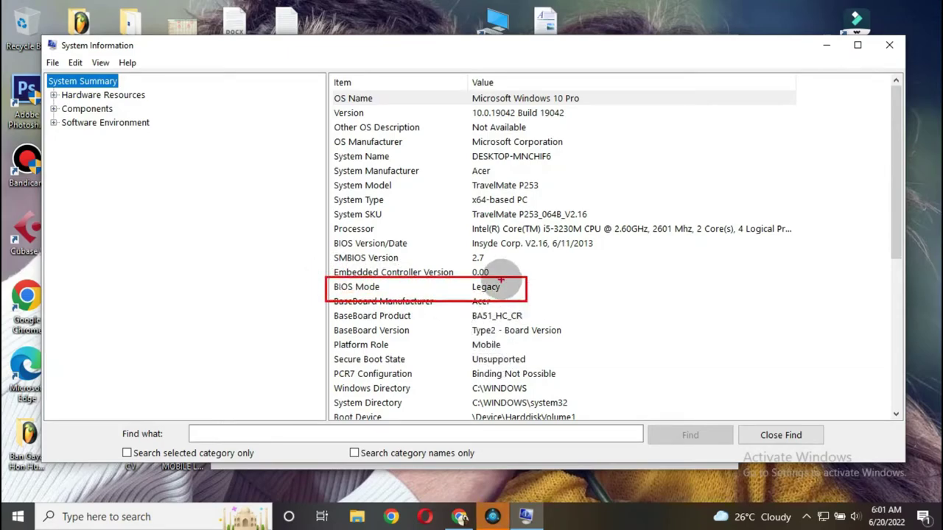
{"action": "mouse_move", "coordinate": [526, 236]}
{"action": "left_mouse_down"}
{"action": "mouse_move", "coordinate": [492, 271]}
{"action": "mouse_move", "coordinate": [538, 260]}
{"action": "mouse_move", "coordinate": [495, 265]}
{"action": "left_mouse_up"}
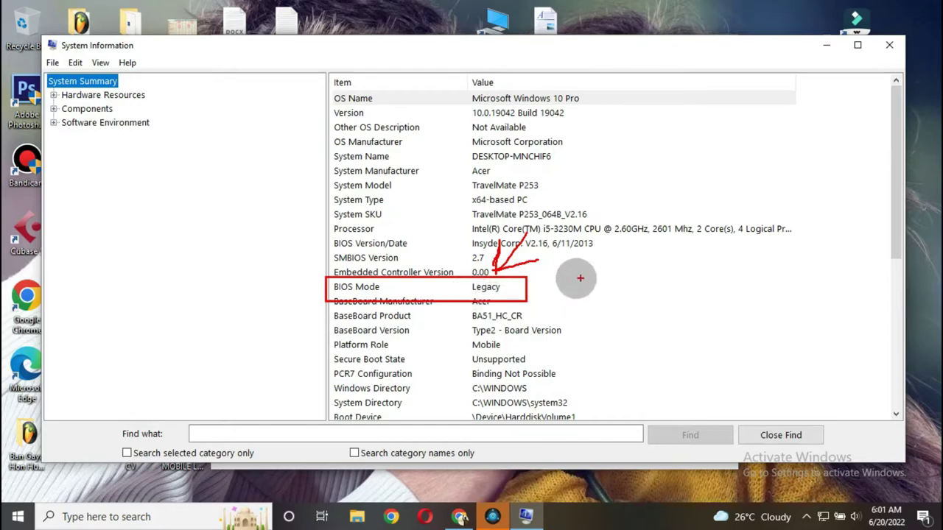
{"action": "key", "text": "Escape"}
{"action": "left_click", "coordinate": [538, 305]}
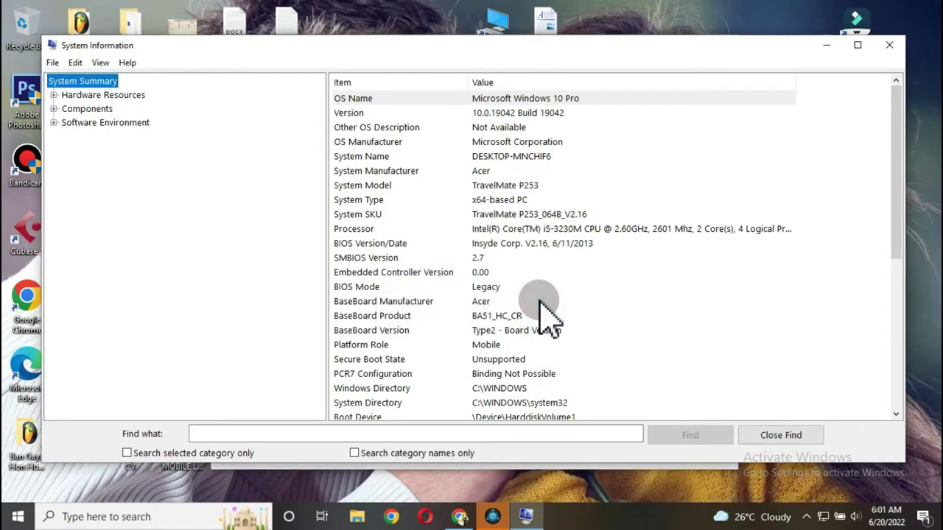
{"action": "left_click", "coordinate": [781, 435]}
{"action": "left_click", "coordinate": [889, 45]}
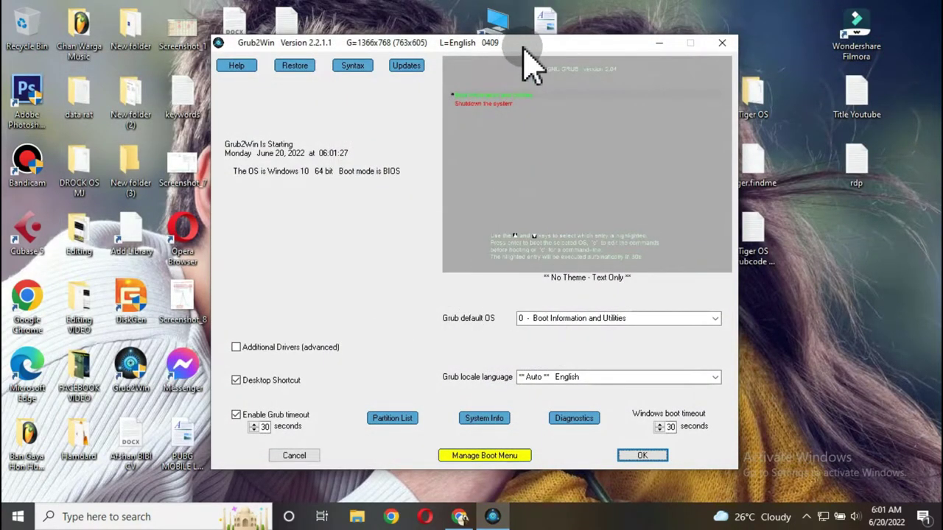
Open the Tiger OS Grubcode text file from the desktop, copy its entire contents, and minimize it.
{"action": "left_click_drag", "start_coordinate": [523, 48], "coordinate": [470, 34]}
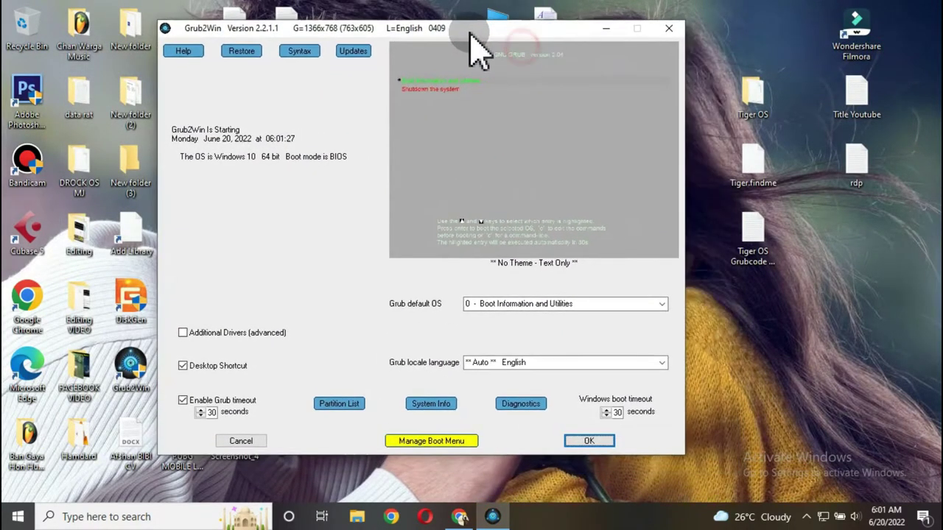
{"action": "double_click", "coordinate": [753, 255]}
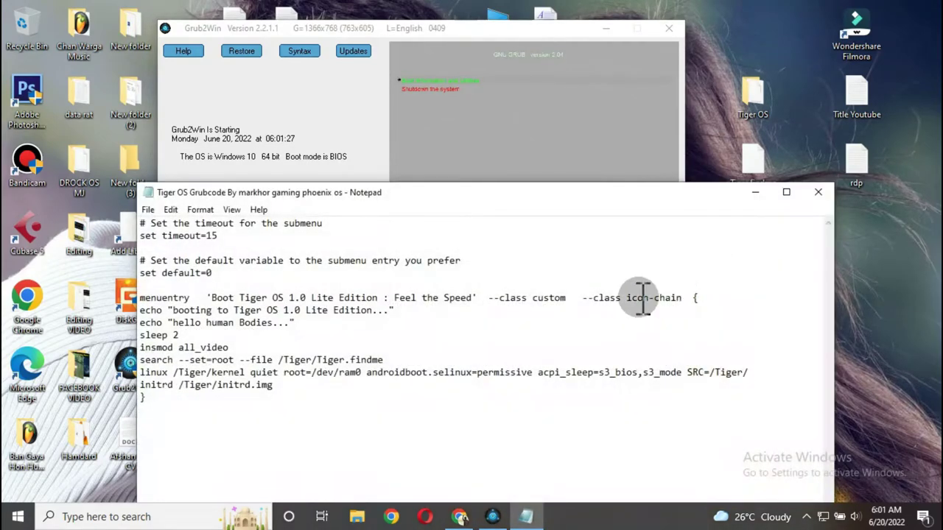
{"action": "key", "text": "ctrl+a"}
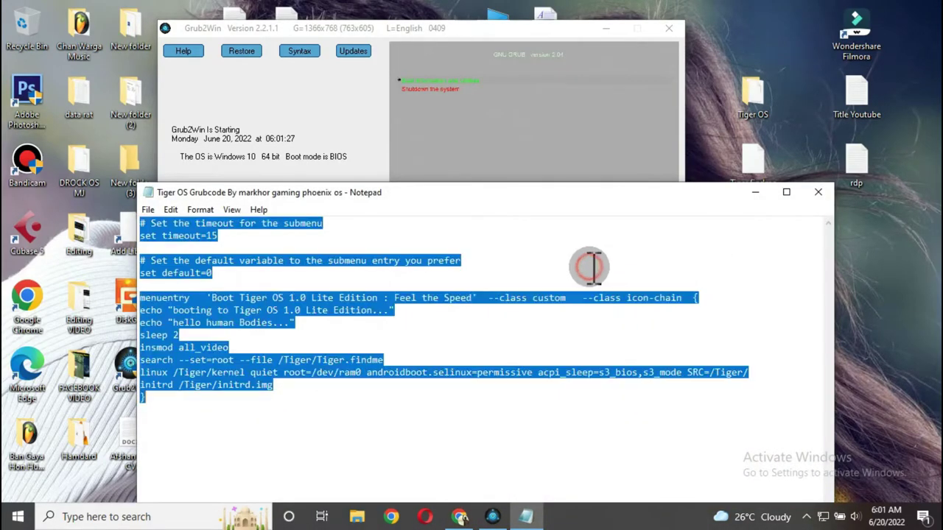
{"action": "right_click", "coordinate": [372, 305]}
{"action": "left_click", "coordinate": [427, 136]}
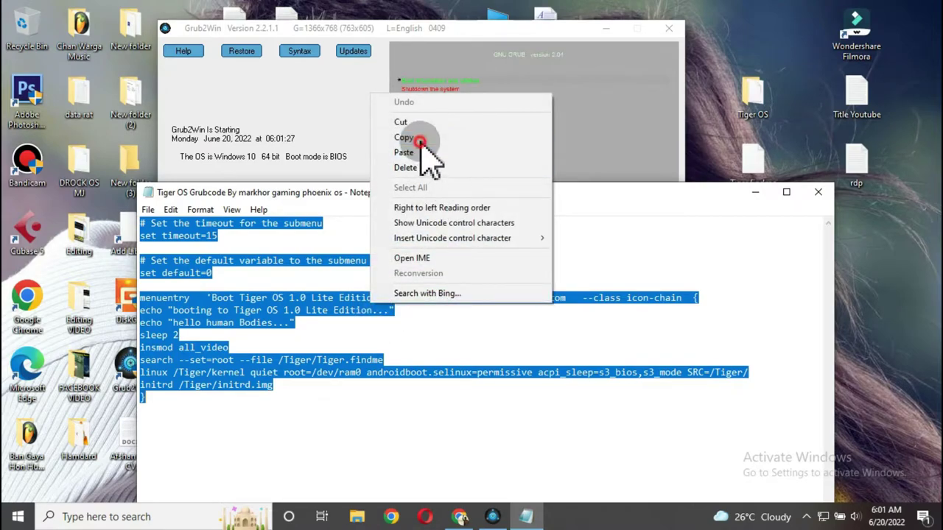
{"action": "left_click", "coordinate": [746, 193]}
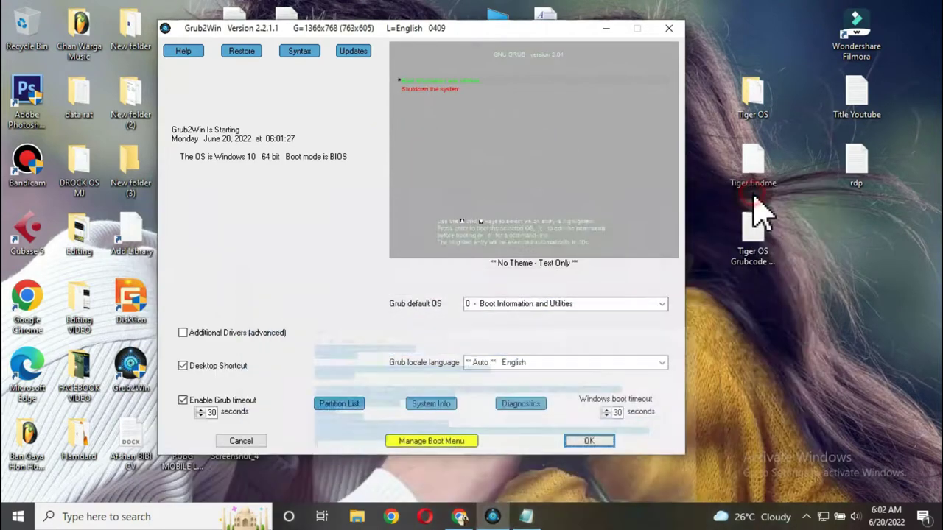
Add a new boot menu entry in Grub2Win with type submenu and the title Tiger OS 1.0.
{"action": "left_click", "coordinate": [433, 442]}
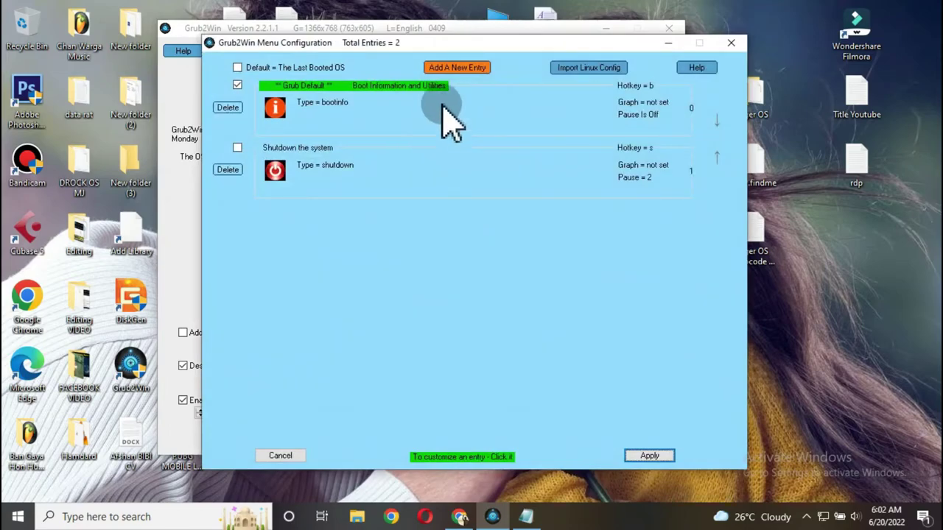
{"action": "left_click", "coordinate": [453, 68]}
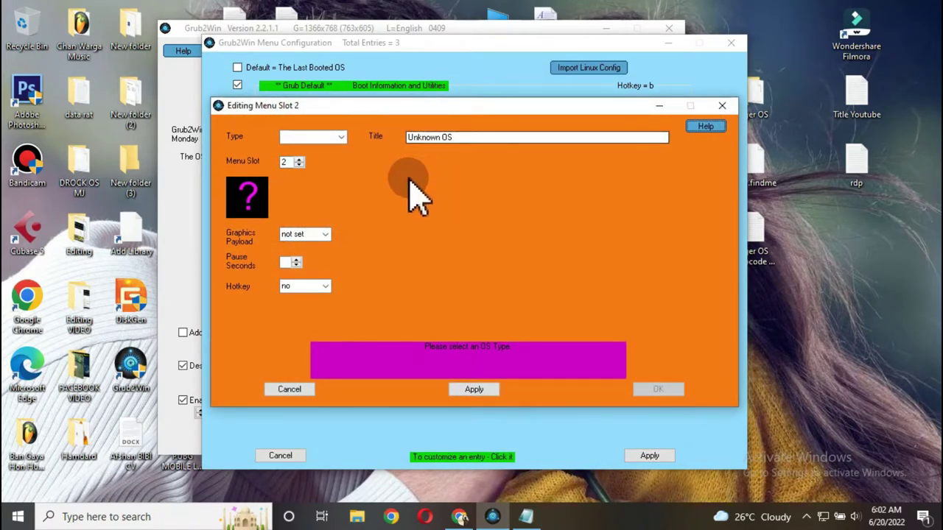
{"action": "left_click", "coordinate": [341, 137]}
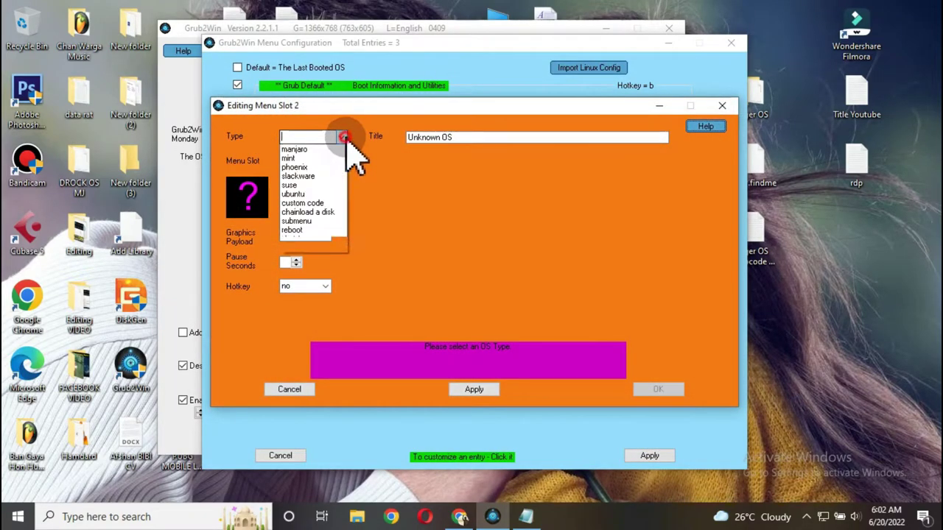
{"action": "left_click", "coordinate": [322, 276]}
{"action": "left_click", "coordinate": [453, 138]}
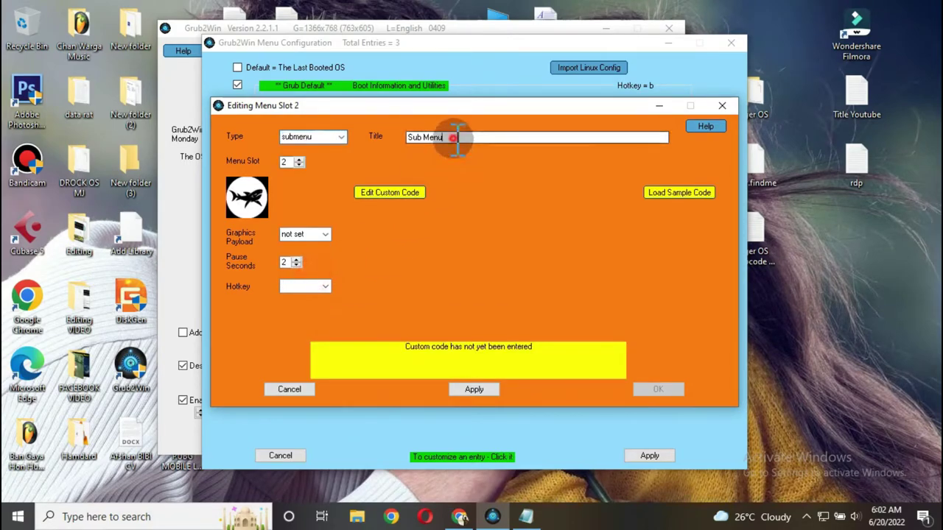
{"action": "type", "text": "Tiger OS 1.0"}
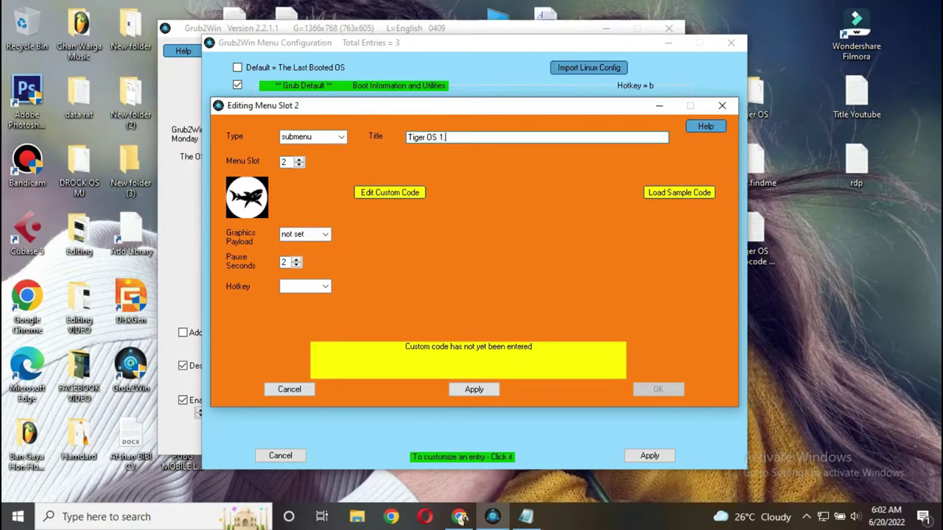
Paste the copied Tiger OS grub code as the entry's custom code, save it, and accept the syntax check.
{"action": "left_click", "coordinate": [374, 201]}
{"action": "right_click", "coordinate": [360, 189]}
{"action": "left_click", "coordinate": [394, 248]}
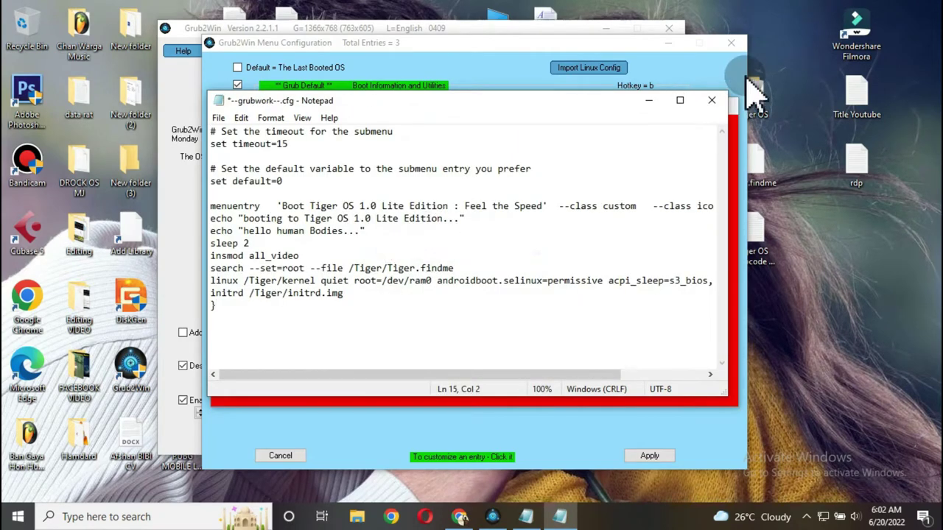
{"action": "left_click", "coordinate": [716, 103]}
{"action": "left_click", "coordinate": [446, 264]}
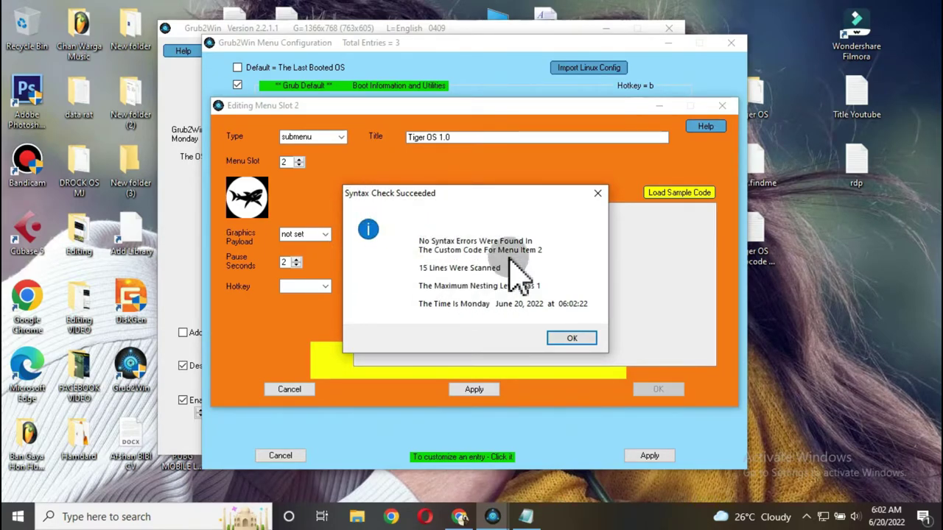
{"action": "left_click", "coordinate": [571, 339]}
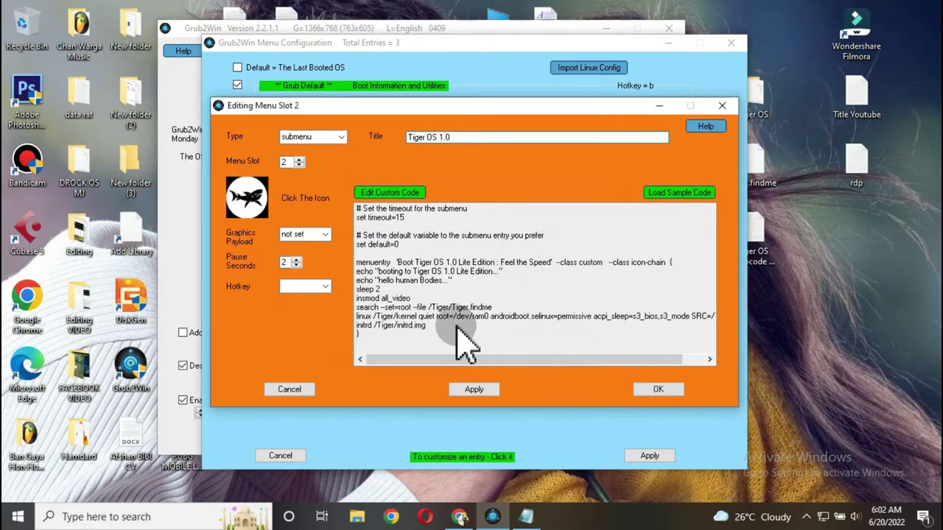
Change the Tiger OS 1.0 entry's icon to xtra-03 and confirm the menu entry.
{"action": "left_click", "coordinate": [474, 391]}
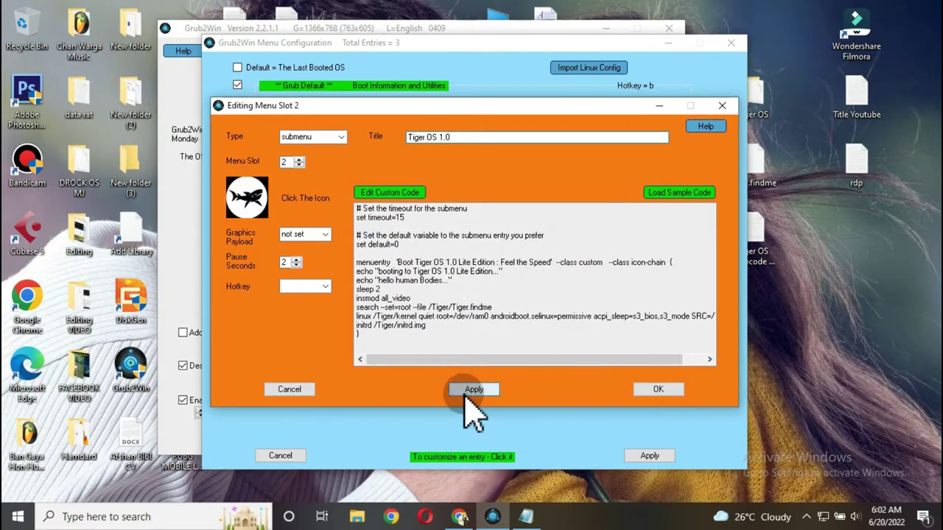
{"action": "left_click", "coordinate": [663, 392]}
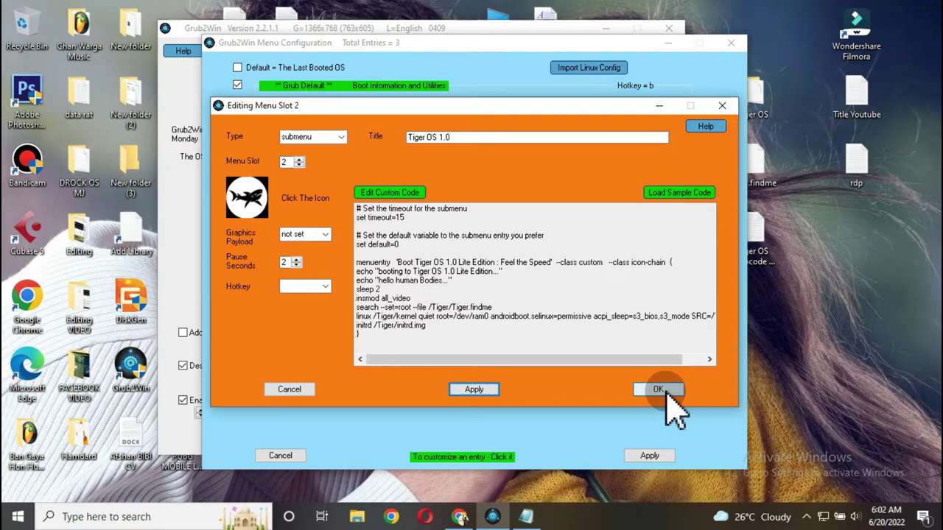
{"action": "left_click", "coordinate": [246, 206]}
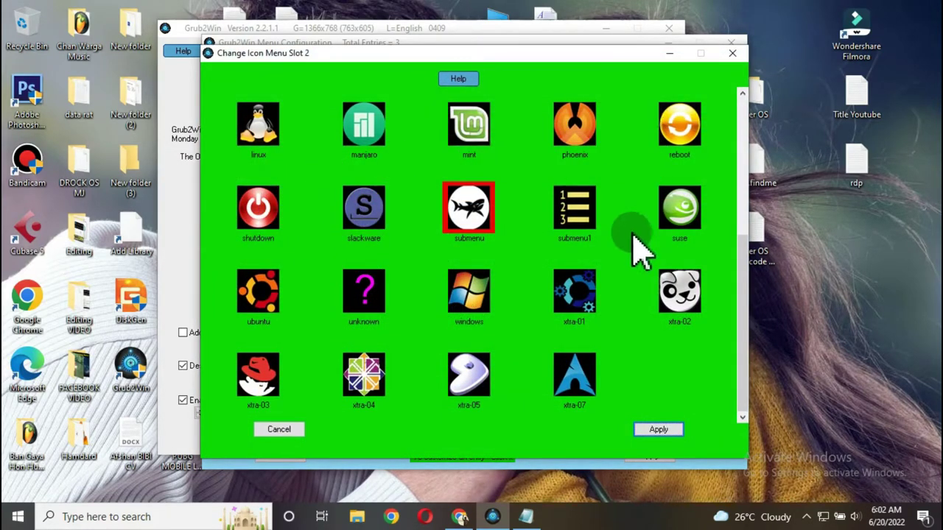
{"action": "left_click", "coordinate": [277, 376]}
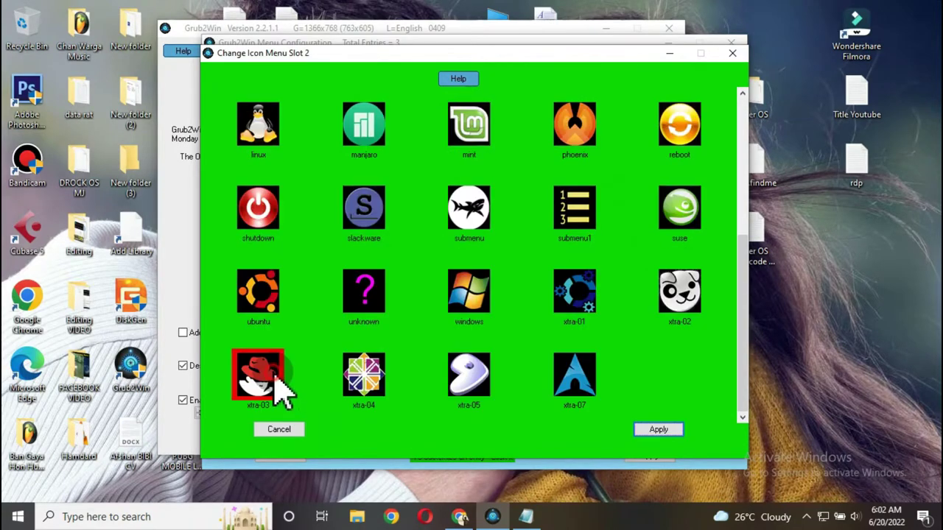
{"action": "left_click", "coordinate": [658, 430]}
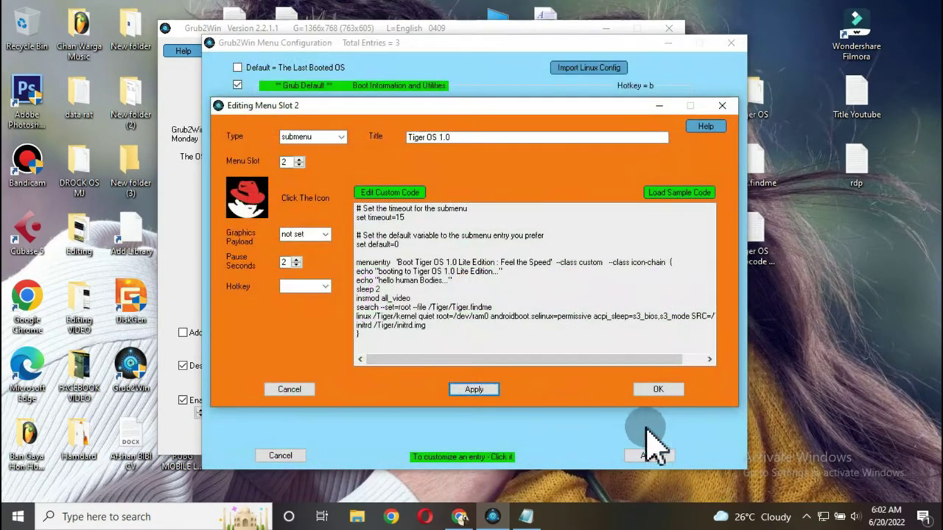
{"action": "left_click", "coordinate": [657, 391]}
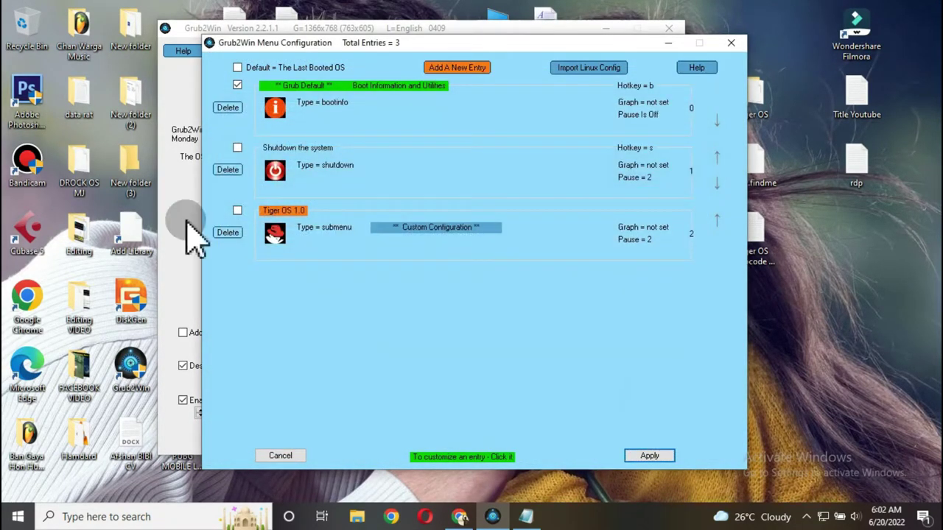
Make Tiger OS 1.0 the default Grub entry, apply the menu configuration, and save the Grub2Win setup.
{"action": "left_click", "coordinate": [237, 211]}
{"action": "left_click", "coordinate": [647, 456]}
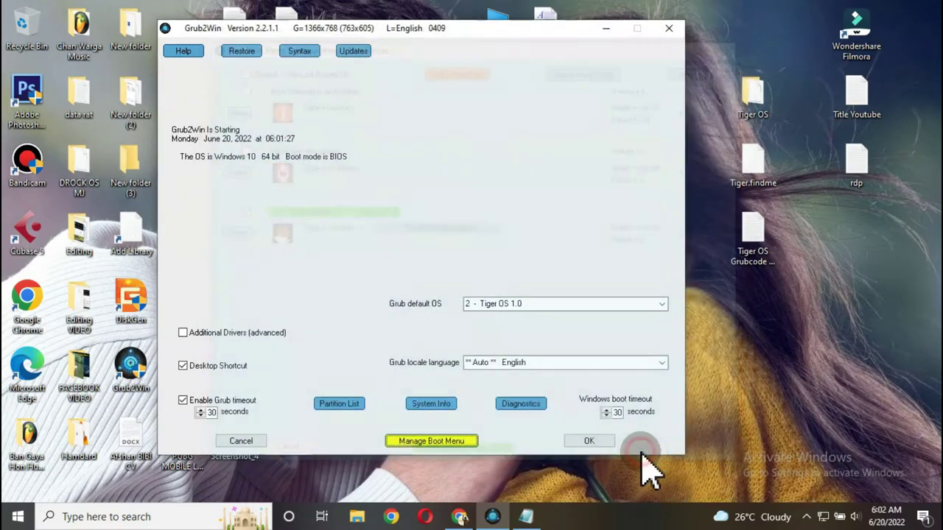
{"action": "left_click", "coordinate": [596, 445]}
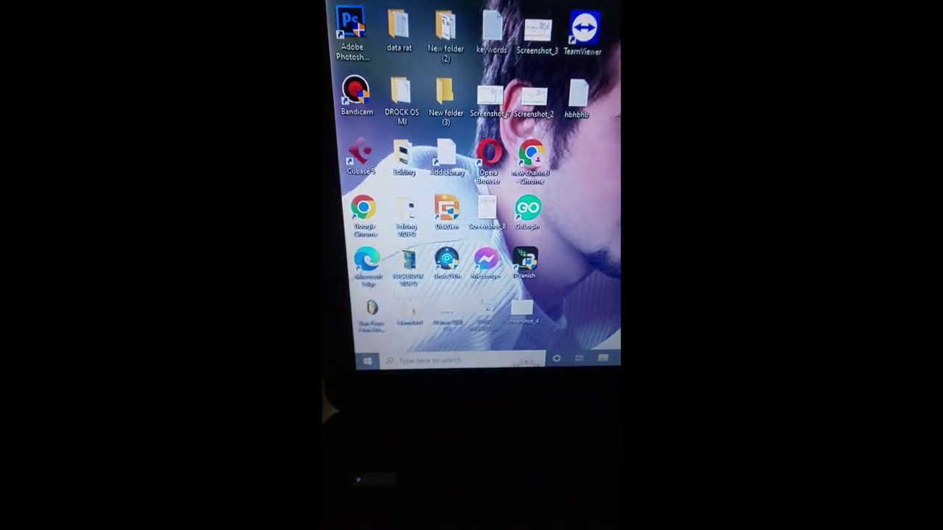
Restart the computer from Windows.
{"action": "key", "text": "super"}
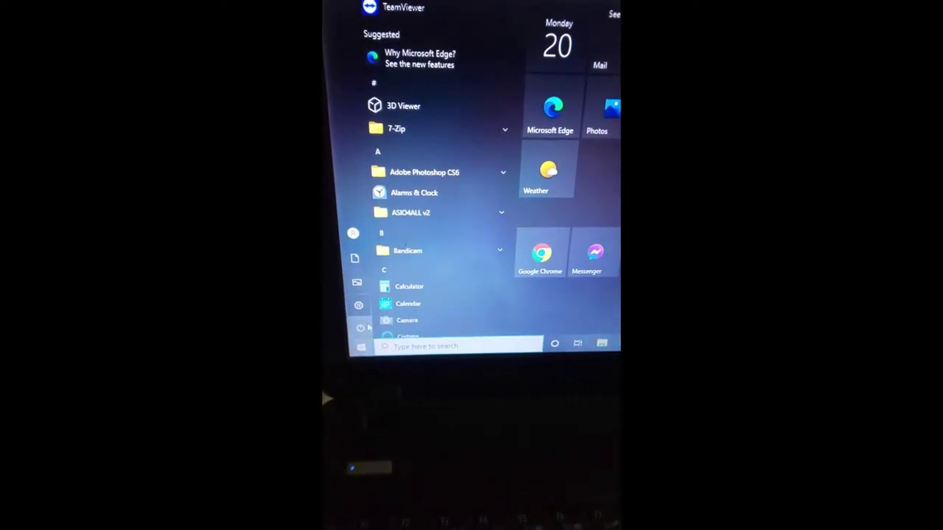
{"action": "left_click", "coordinate": [361, 332]}
{"action": "left_click", "coordinate": [381, 298]}
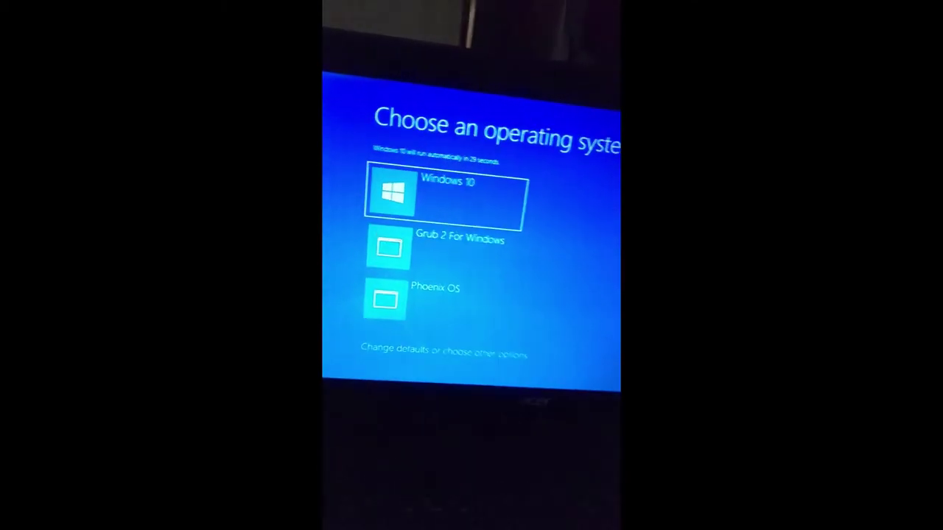
Boot Grub 2 For Windows from the operating system selection screen.
{"action": "key", "text": "Down"}
{"action": "key", "text": "Down"}
{"action": "key", "text": "Up"}
{"action": "key", "text": "Up"}
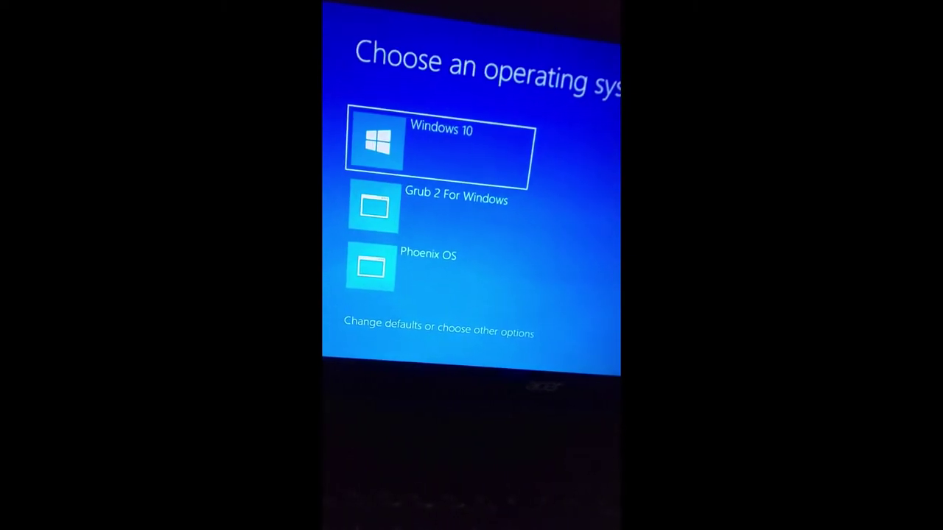
{"action": "key", "text": "Down"}
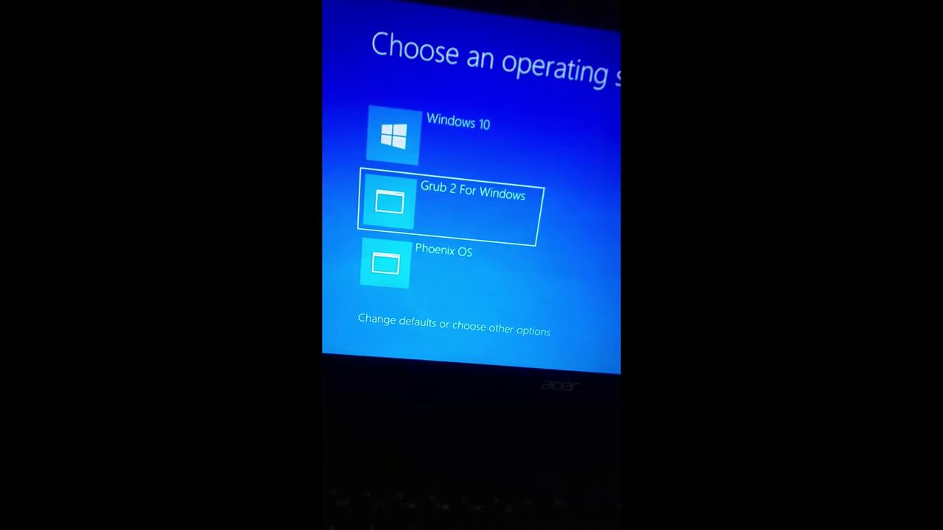
{"action": "key", "text": "Return"}
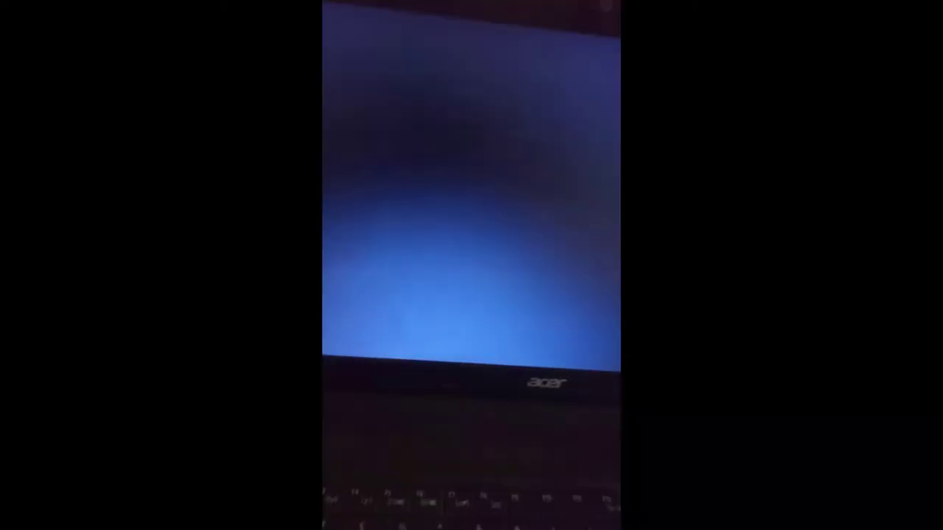